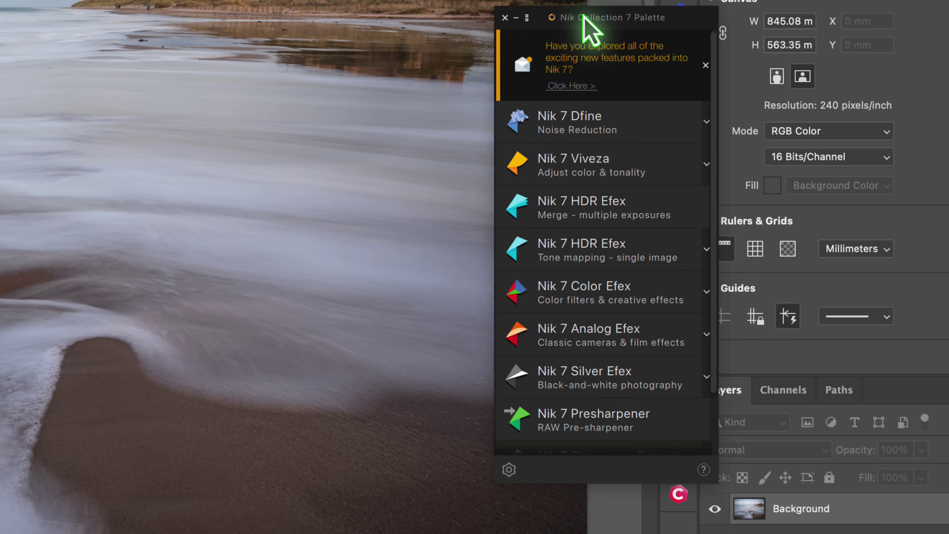
# - Move the Nik Collection 7 palette aside, minimise and restore it, then close it
pyautogui.moveTo(583, 15); pyautogui.dragTo(559, 64)
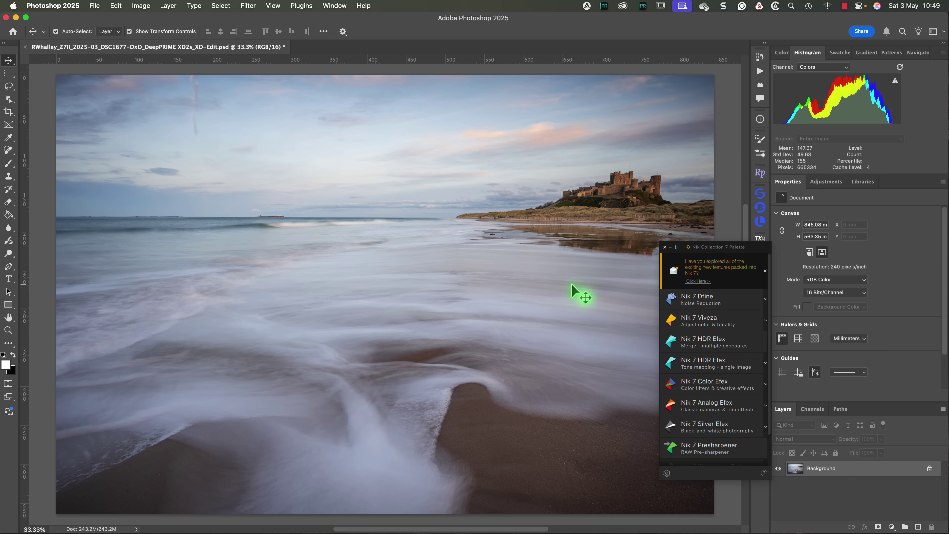
pyautogui.click(670, 247)
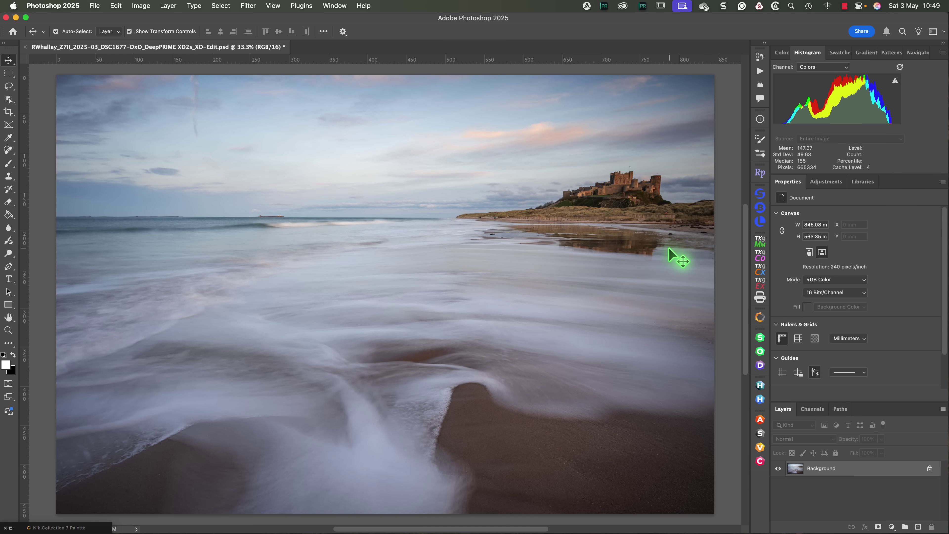
pyautogui.click(11, 528)
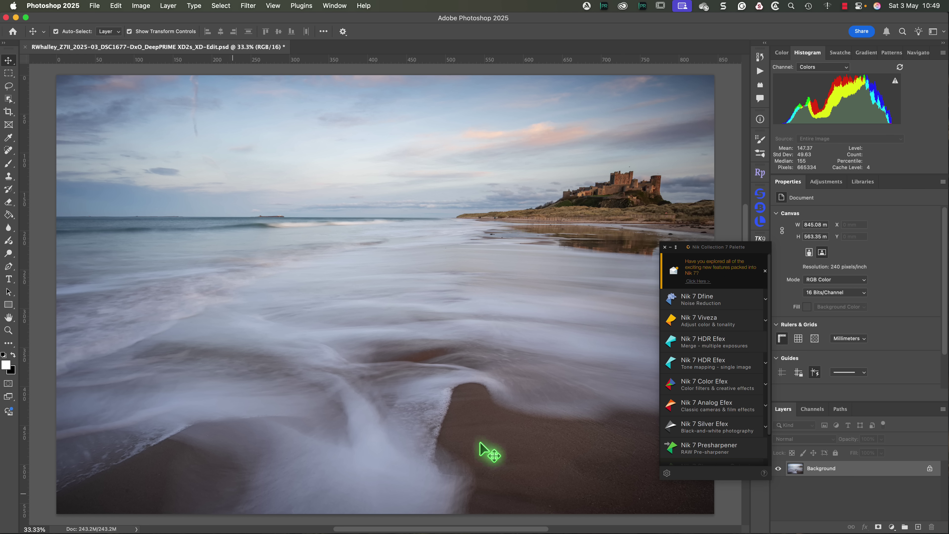
pyautogui.click(665, 248)
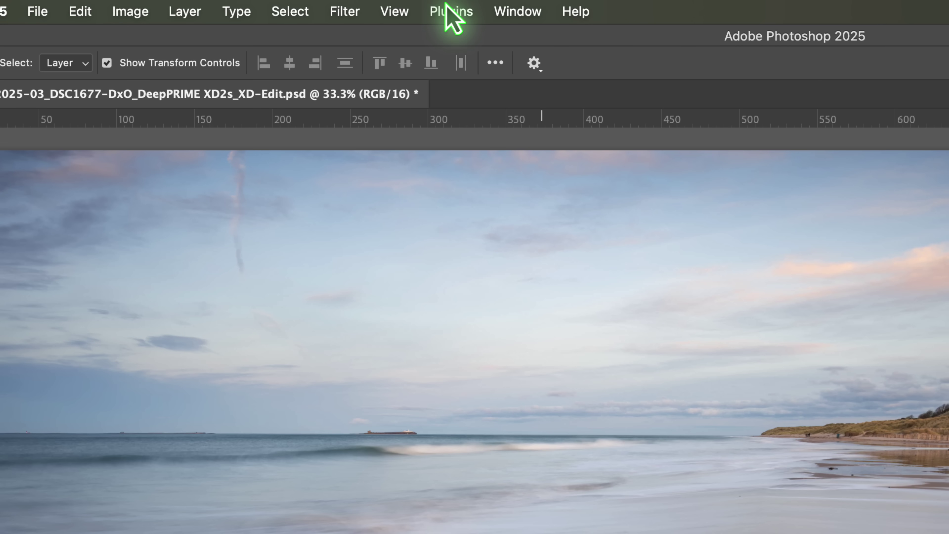
pyautogui.click(446, 6)
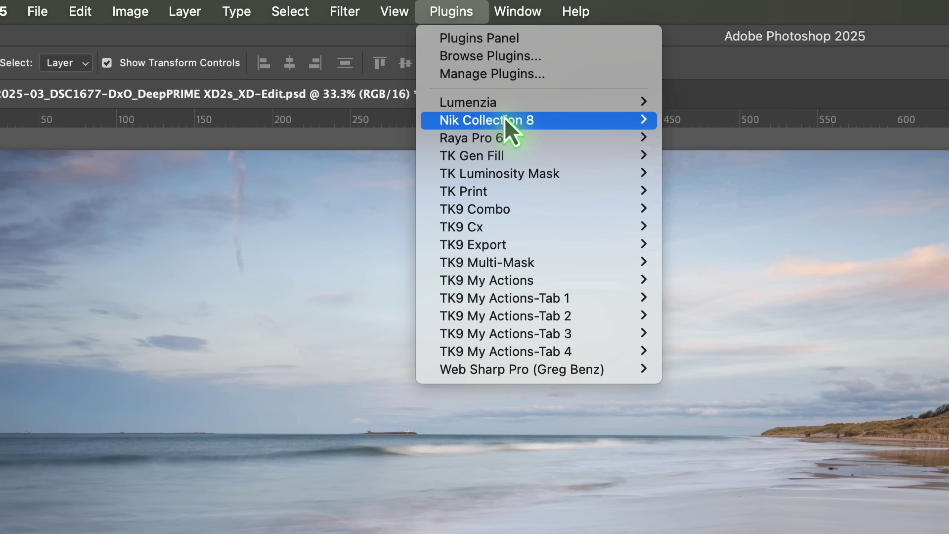
pyautogui.moveTo(507, 119)
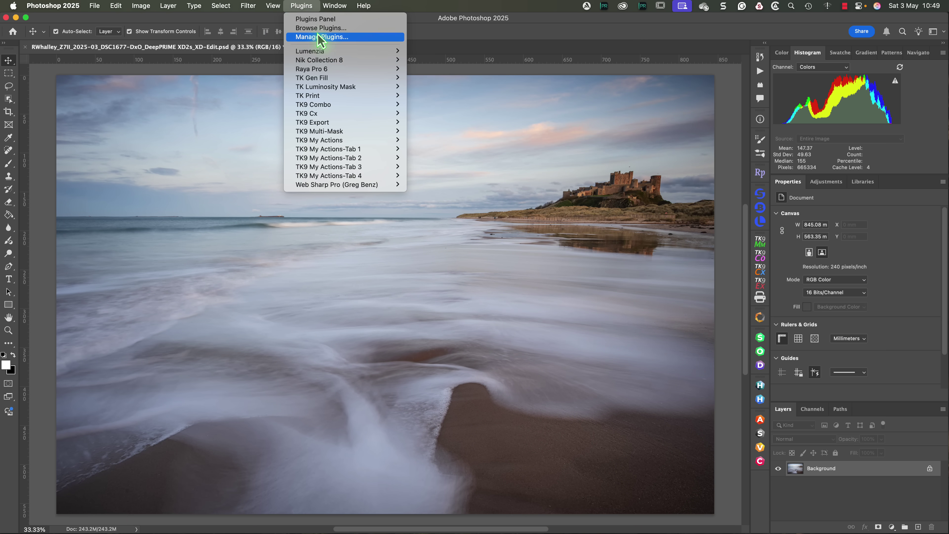
pyautogui.moveTo(338, 11)
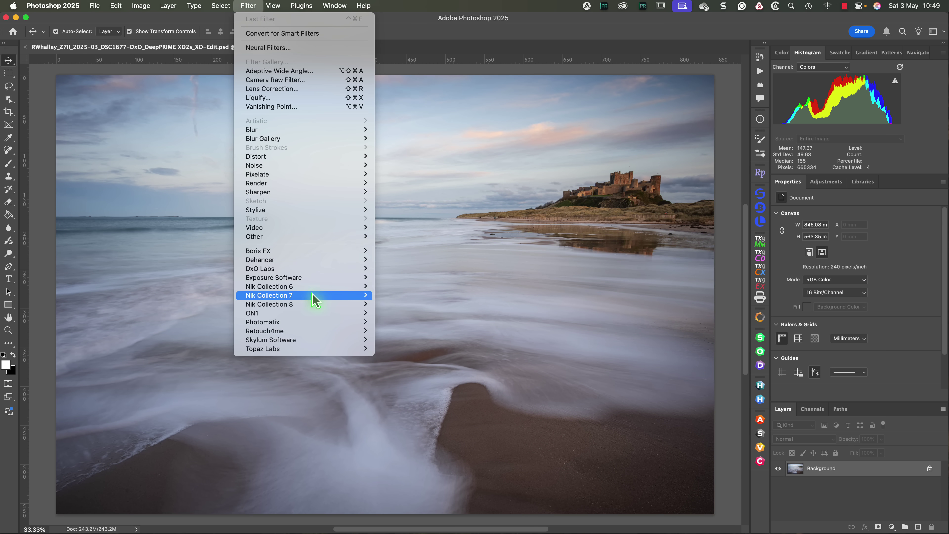
pyautogui.moveTo(315, 308)
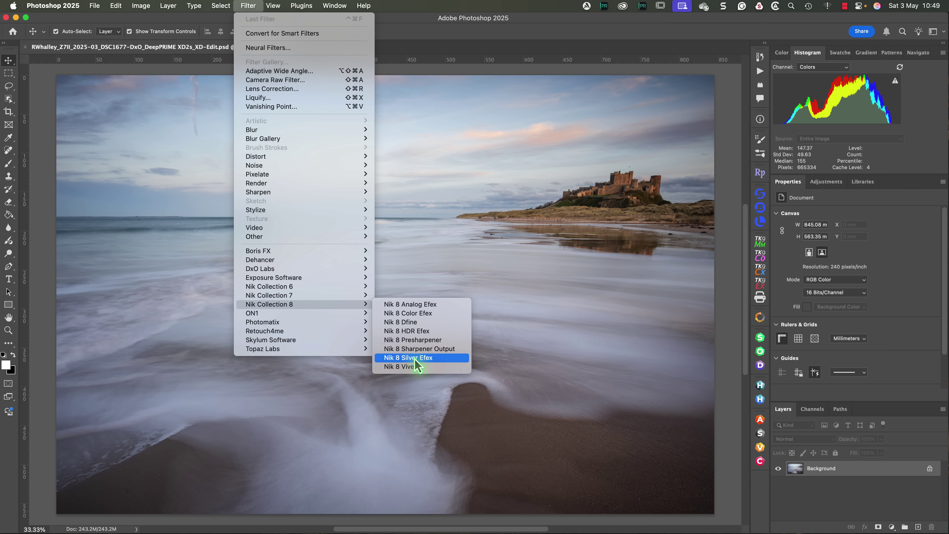
pyautogui.click(531, 80)
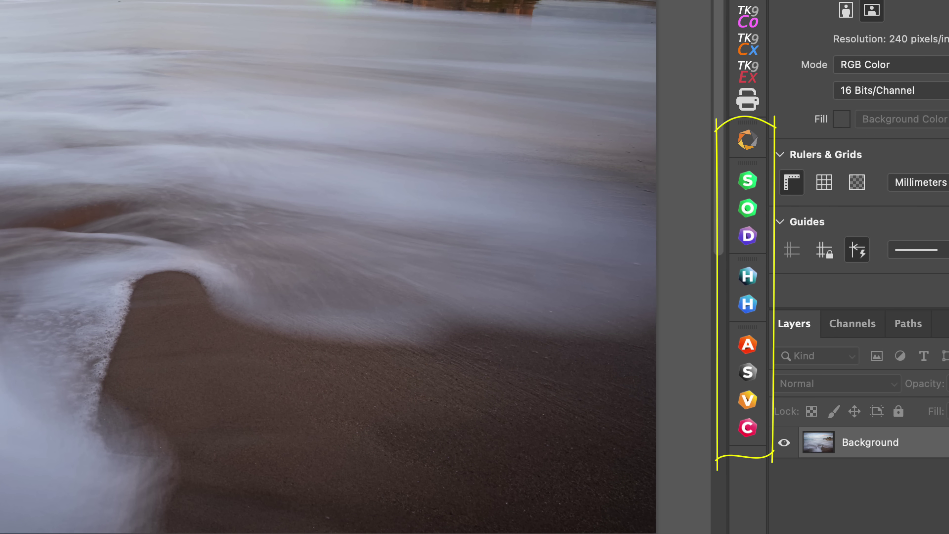
# - Toggle the favourite Presets and Filters views in the Color Efex quick panel, then open Nik Collection 8 preferences
pyautogui.click(743, 433)
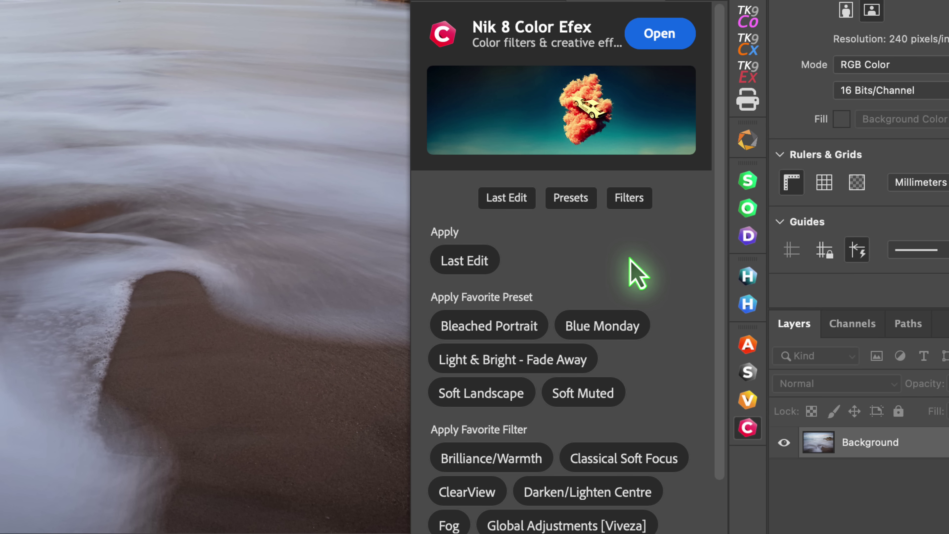
pyautogui.click(584, 205)
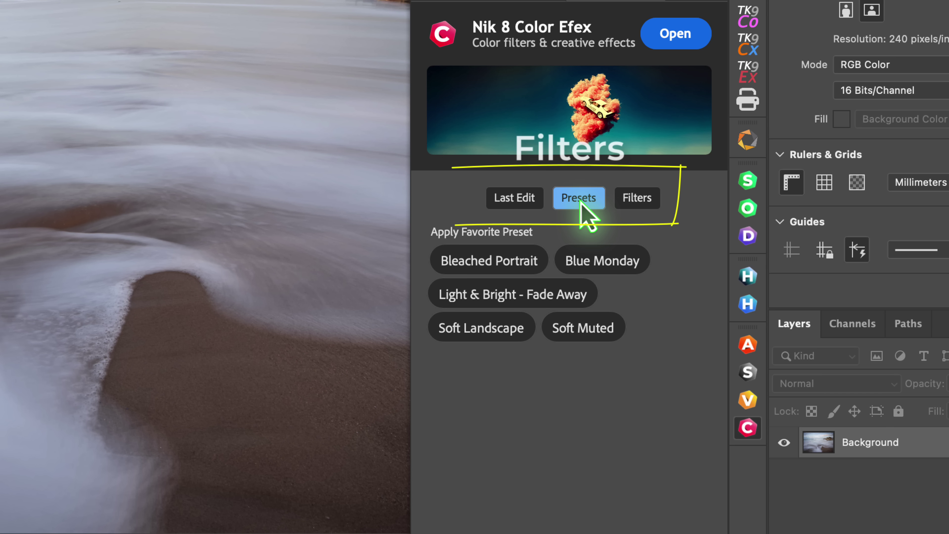
pyautogui.click(636, 198)
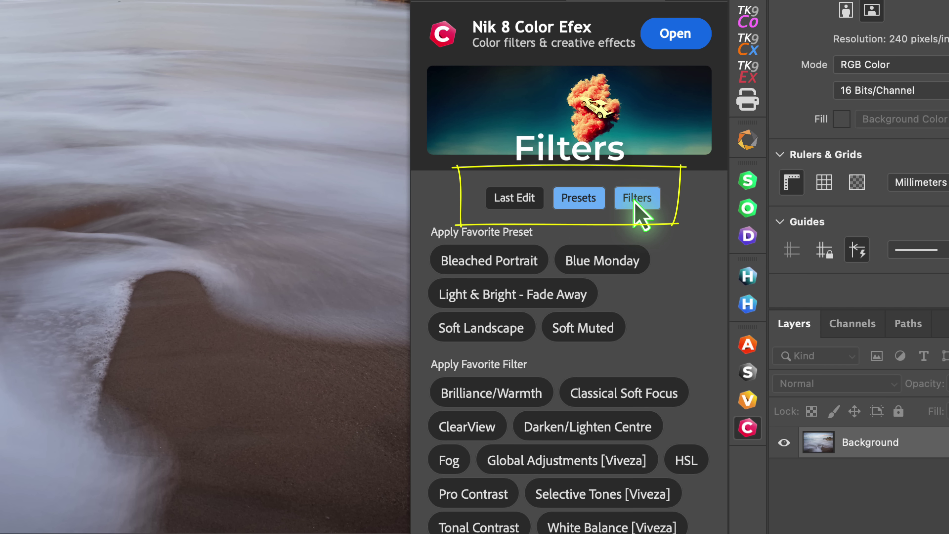
pyautogui.click(597, 198)
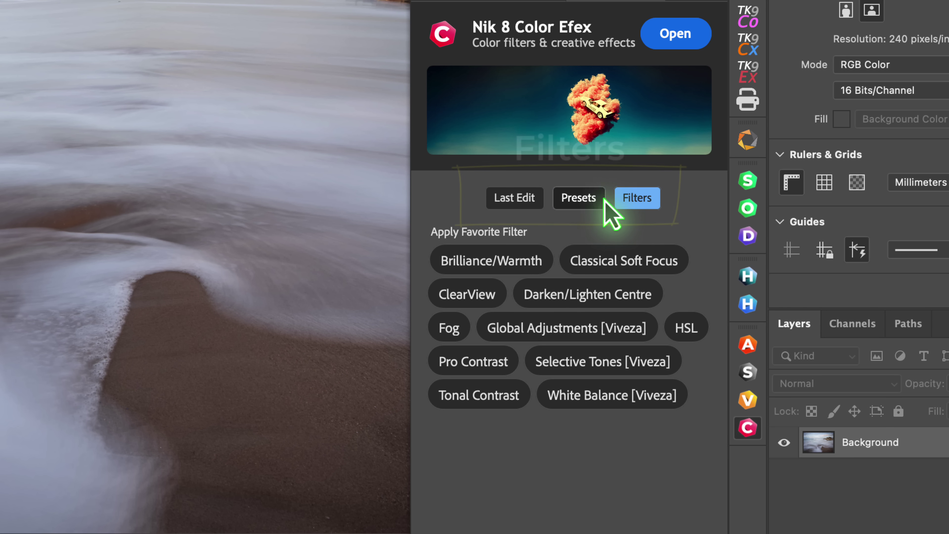
pyautogui.click(632, 199)
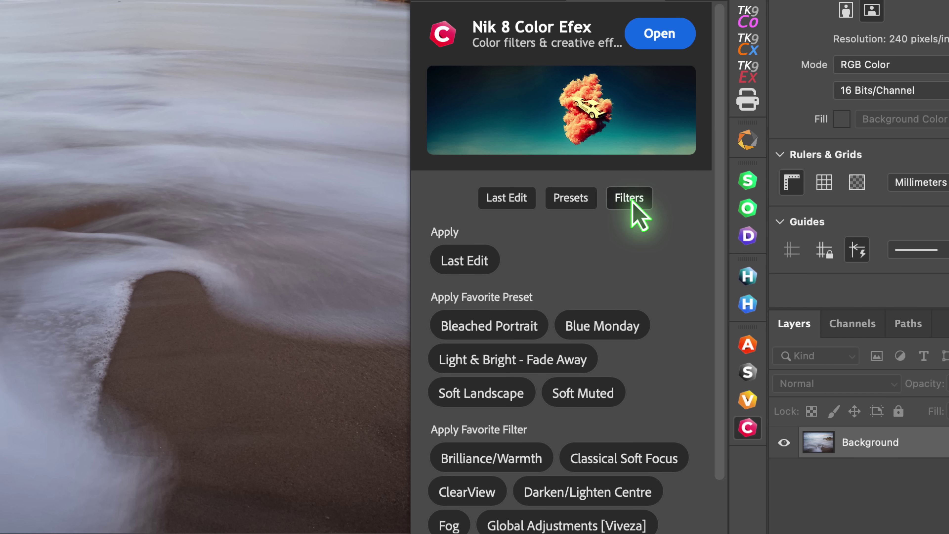
pyautogui.click(748, 140)
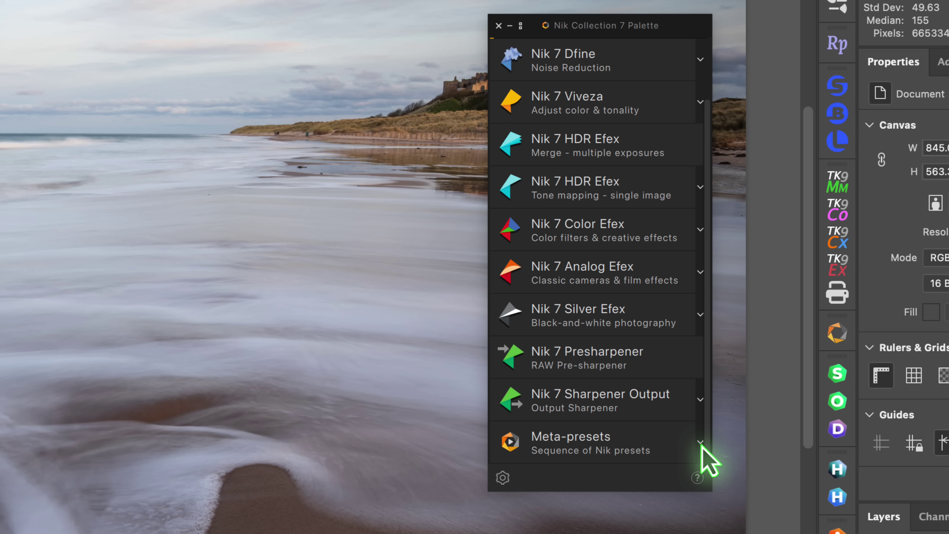
# - Expand and scroll the Meta-presets list in the Nik Collection 7 palette, then close the palette
pyautogui.click(612, 441)
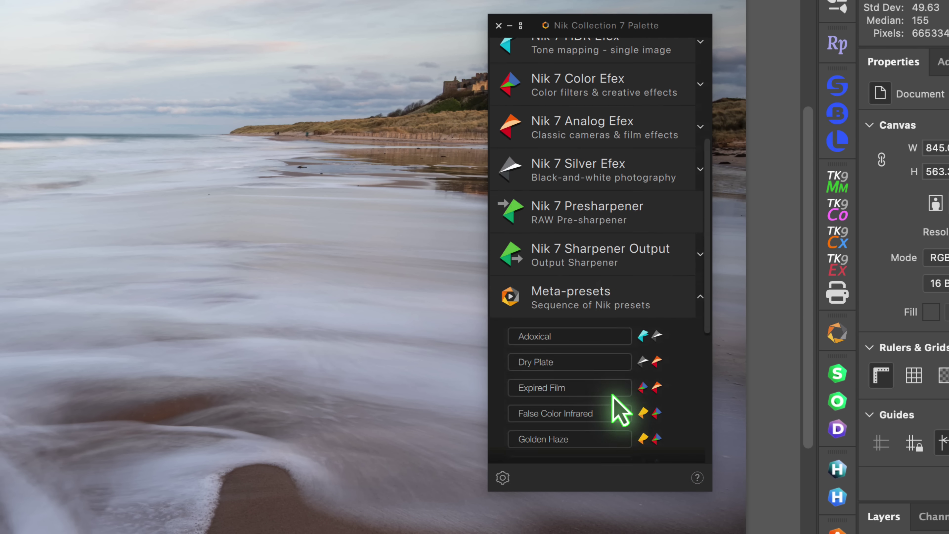
pyautogui.scroll(-3, 620, 411)
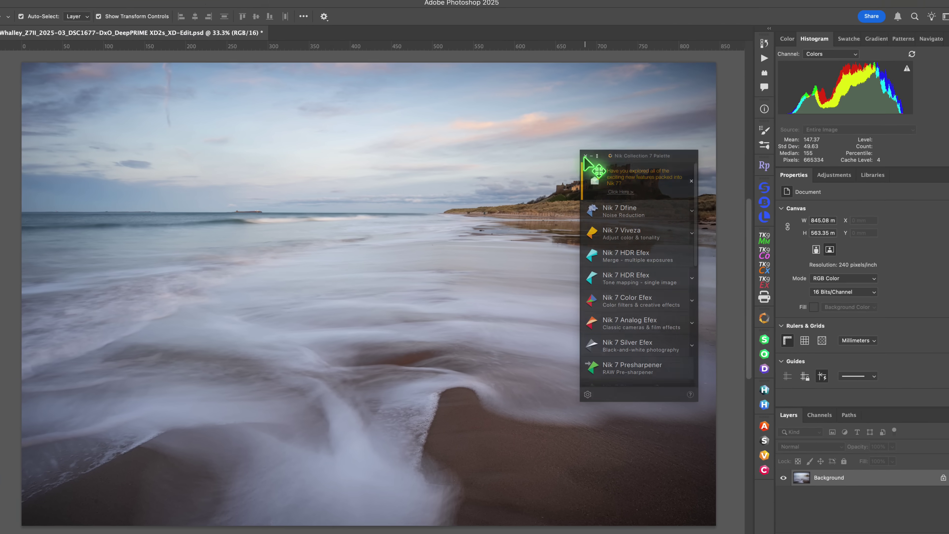
pyautogui.click(585, 156)
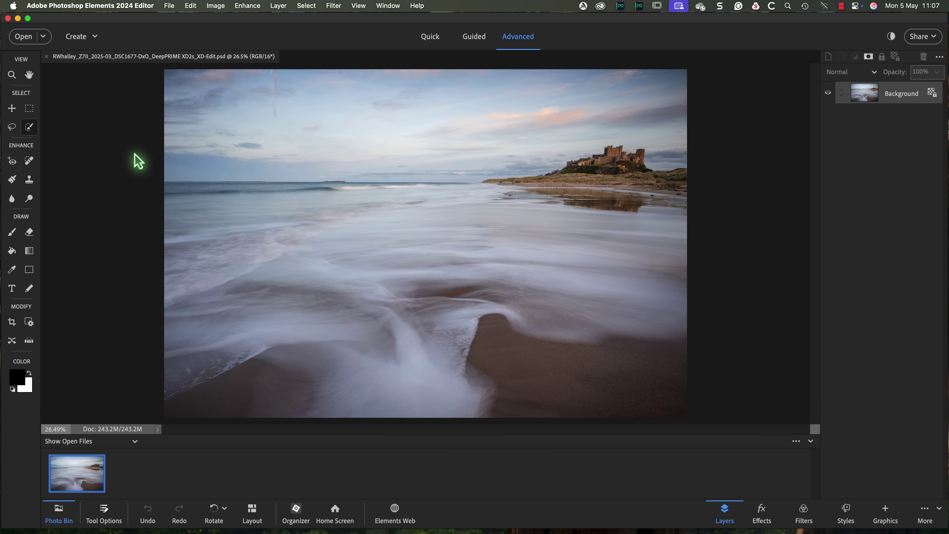
pyautogui.click(338, 7)
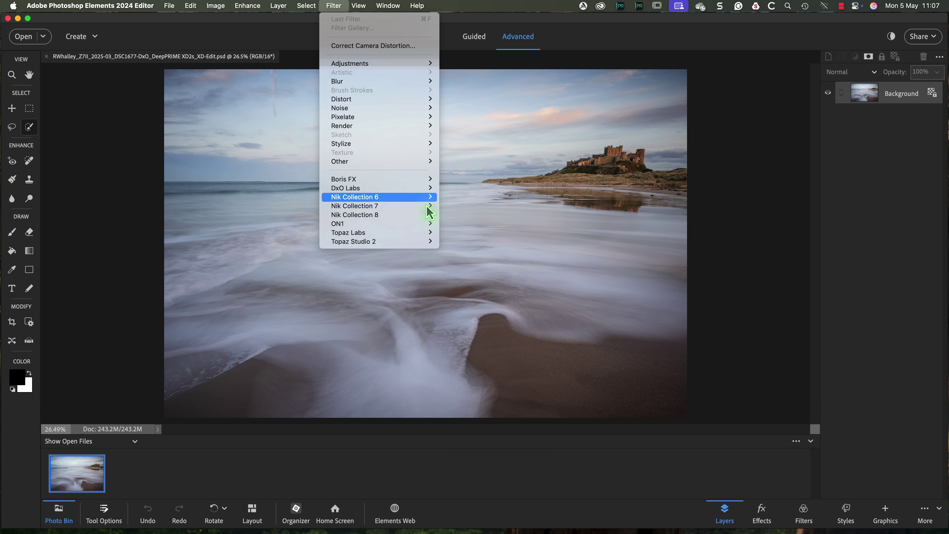
pyautogui.moveTo(427, 215)
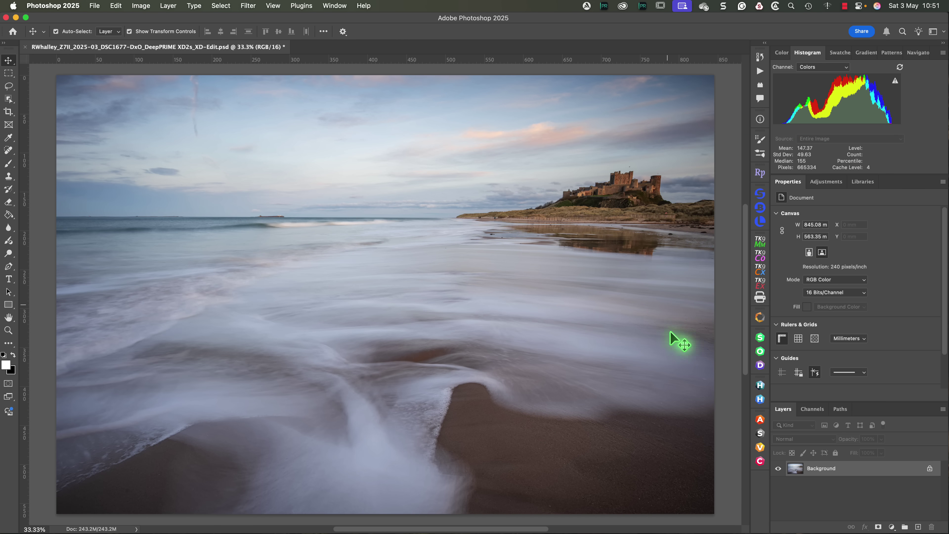
# - Launch Nik 8 Color Efex on the beach photo and add the Pro Contrast filter
pyautogui.click(761, 462)
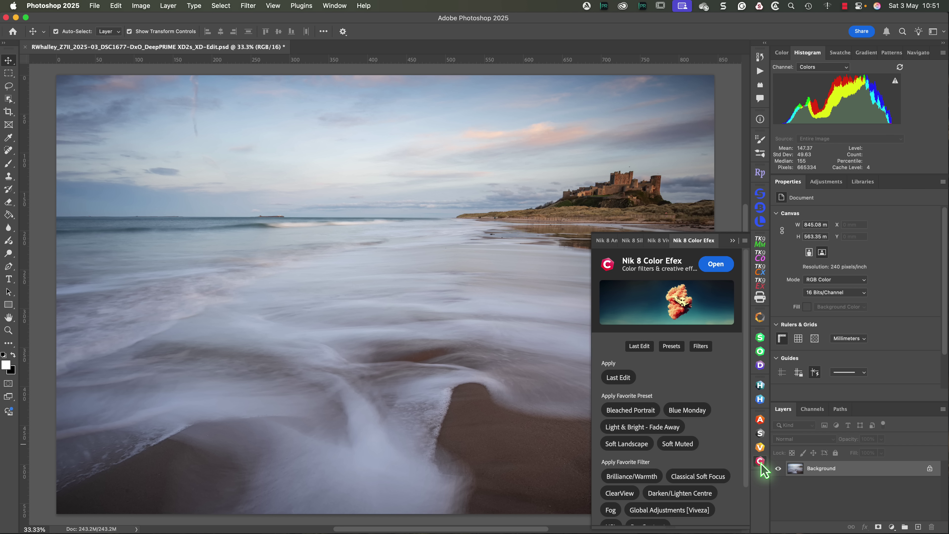
pyautogui.click(715, 264)
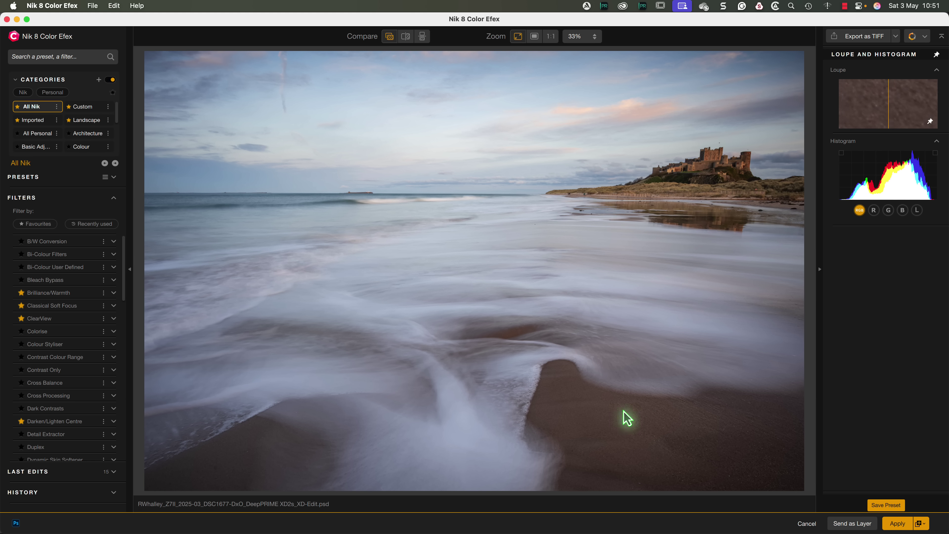
pyautogui.scroll(-10, 514, 337)
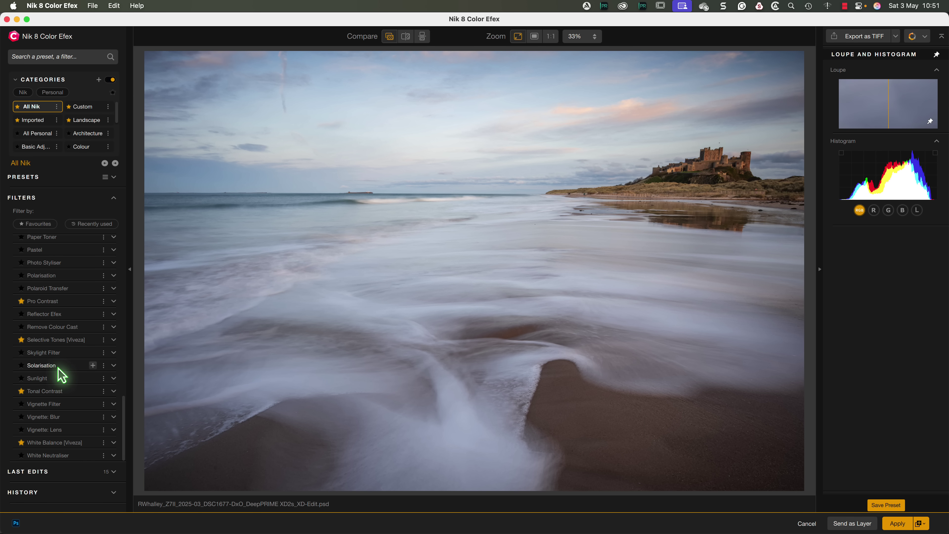
pyautogui.click(92, 301)
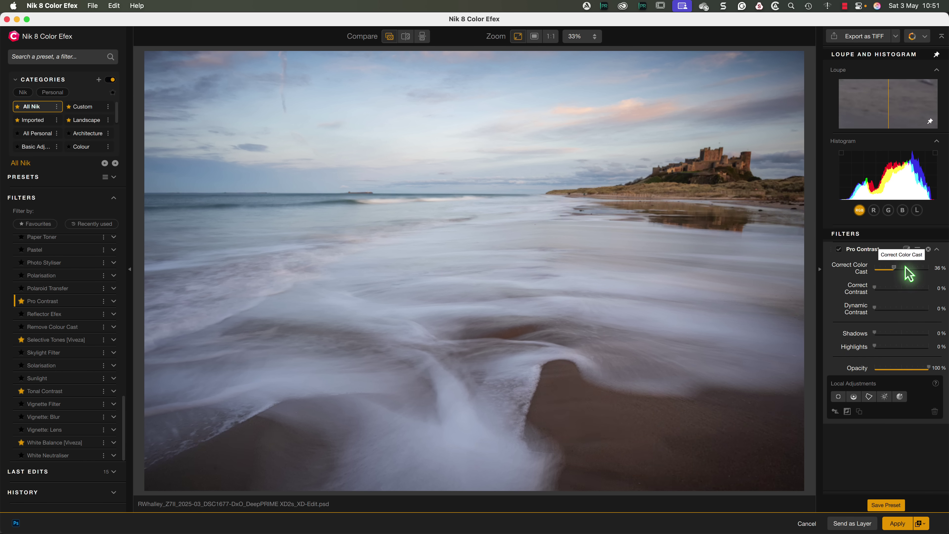
# - Set Correct Color Cast to 100% and Dynamic Contrast to 20%, comparing the filter on and off
pyautogui.moveTo(906, 269); pyautogui.dragTo(938, 276)
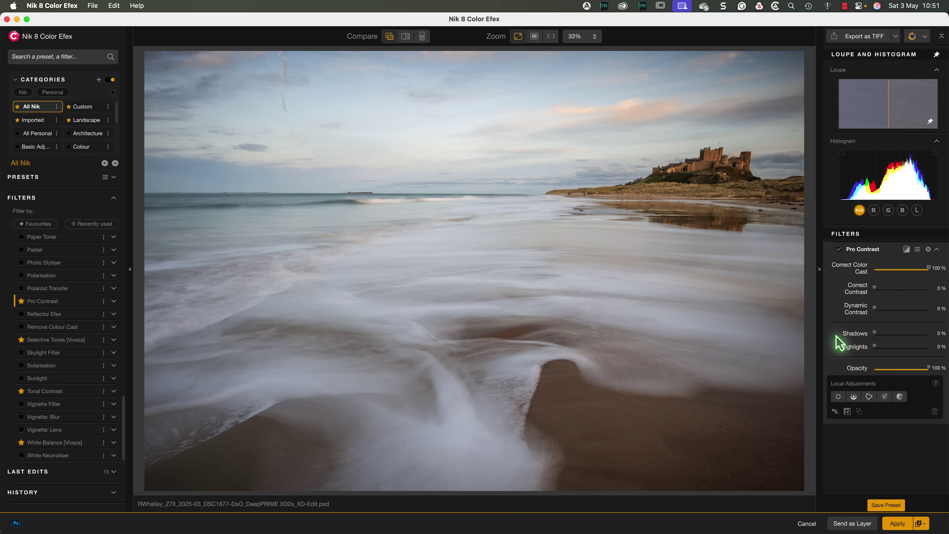
pyautogui.moveTo(875, 308); pyautogui.dragTo(886, 308)
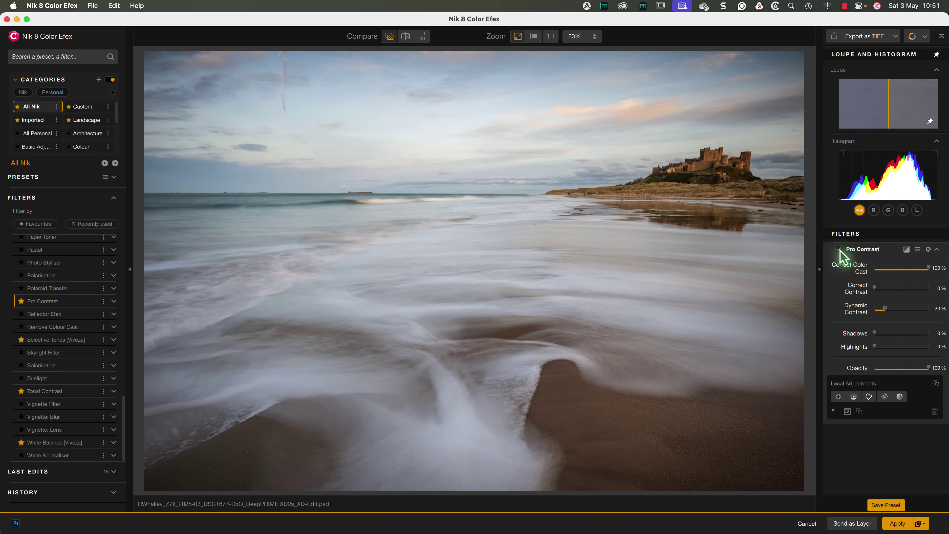
pyautogui.click(840, 250)
pyautogui.click(841, 251)
pyautogui.click(886, 309)
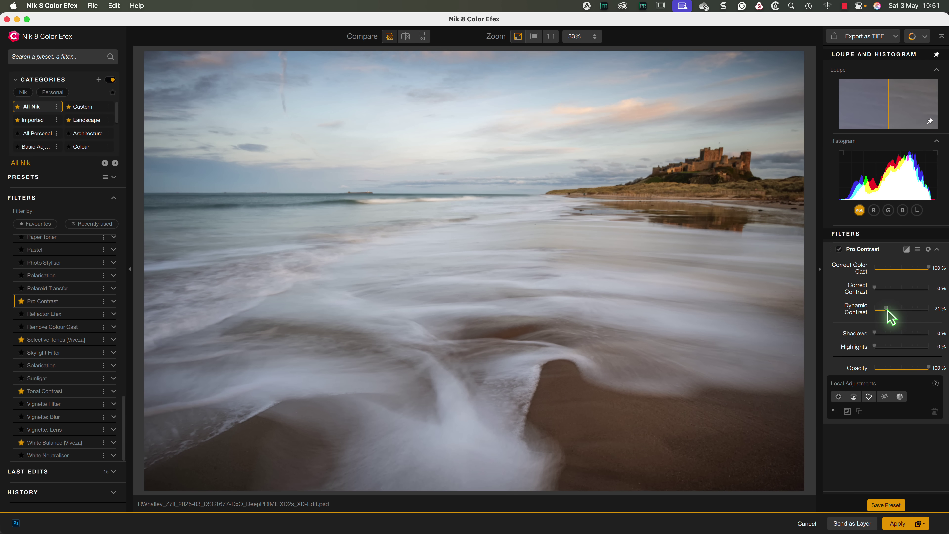
pyautogui.moveTo(887, 310)
pyautogui.mouseDown()
pyautogui.moveTo(907, 311)
pyautogui.moveTo(885, 316)
pyautogui.mouseUp()
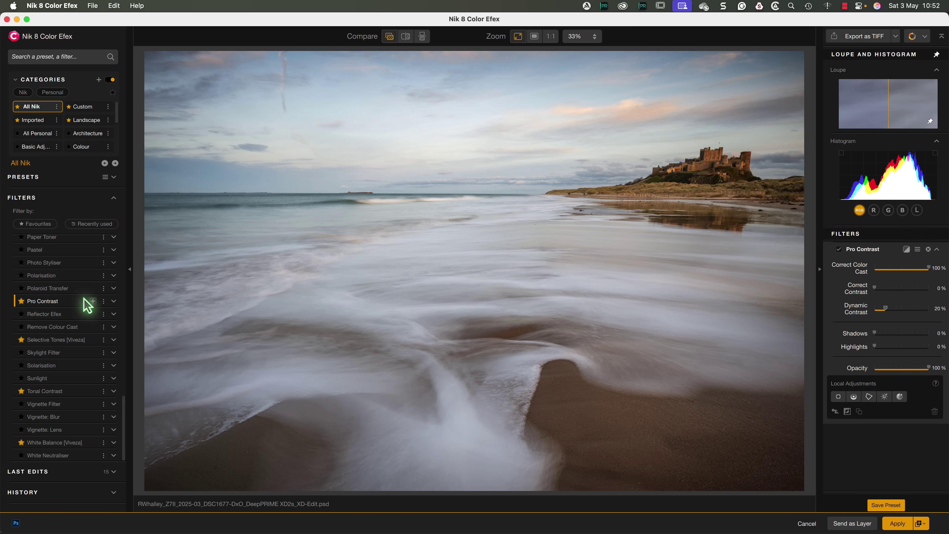
# - Add a second Pro Contrast filter with Dynamic Contrast and Correct Contrast both at 40%
pyautogui.click(93, 300)
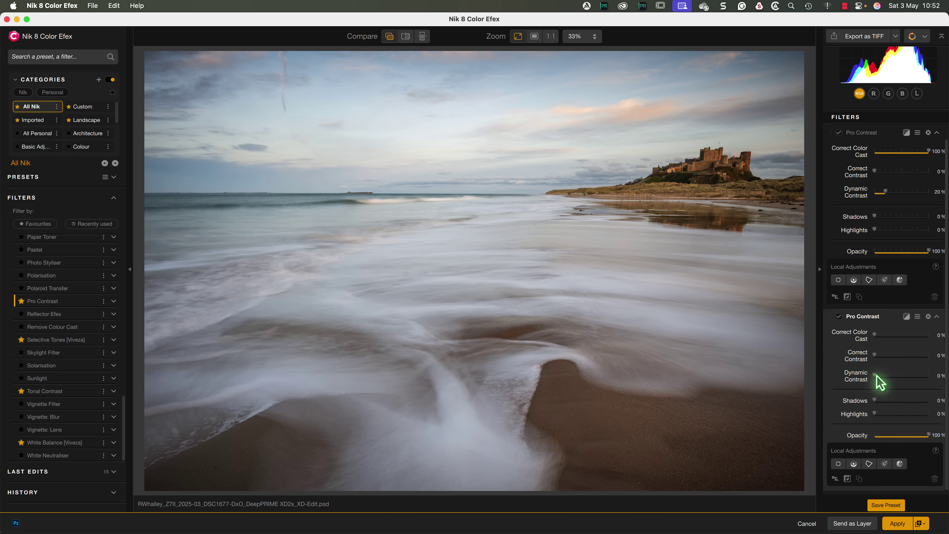
pyautogui.moveTo(875, 375); pyautogui.dragTo(893, 355)
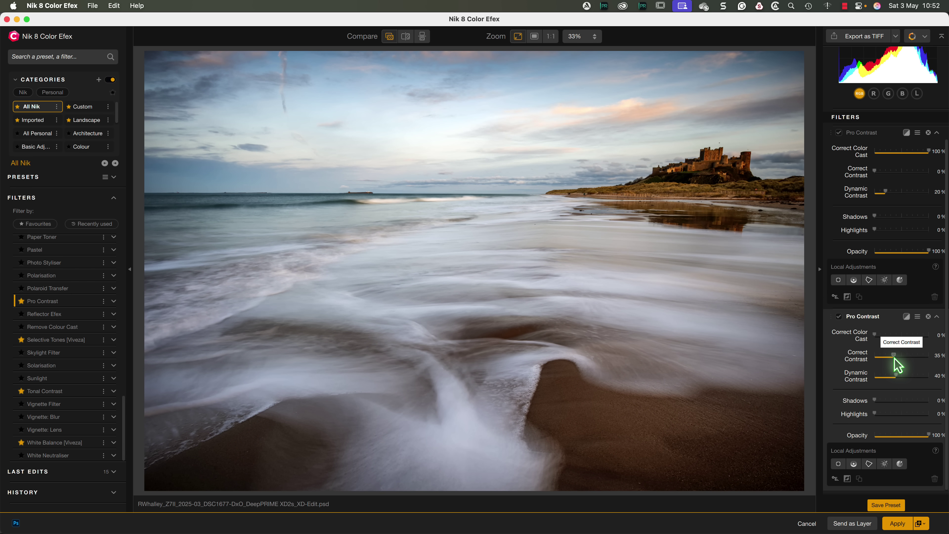
pyautogui.moveTo(895, 356); pyautogui.dragTo(896, 355)
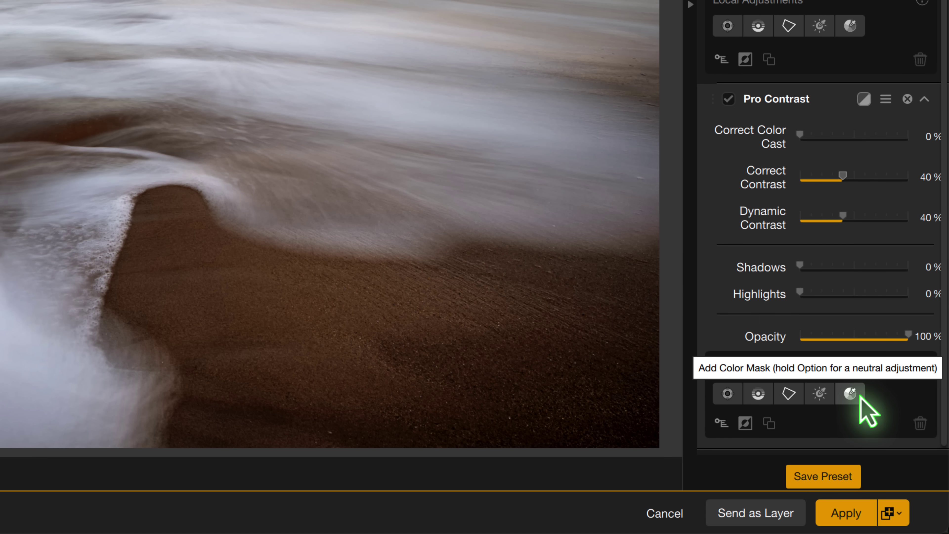
# - Place a colour mask point on the foreground wave and check it in black-and-white mask view
pyautogui.click(850, 393)
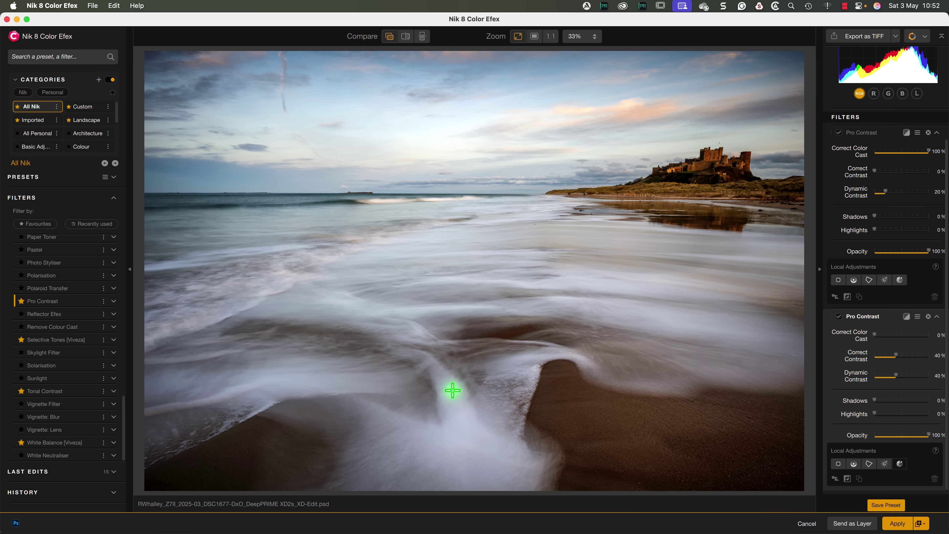
pyautogui.click(435, 383)
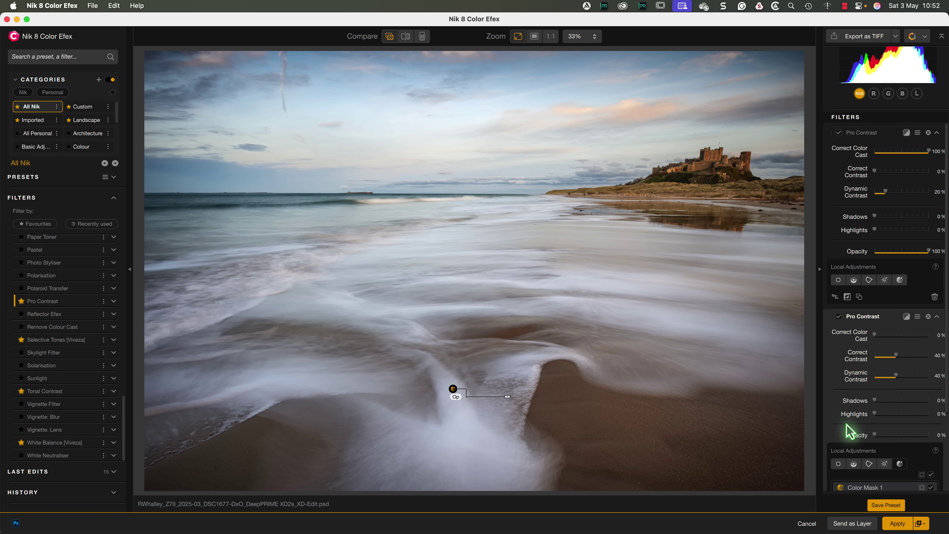
pyautogui.scroll(-3, 907, 487)
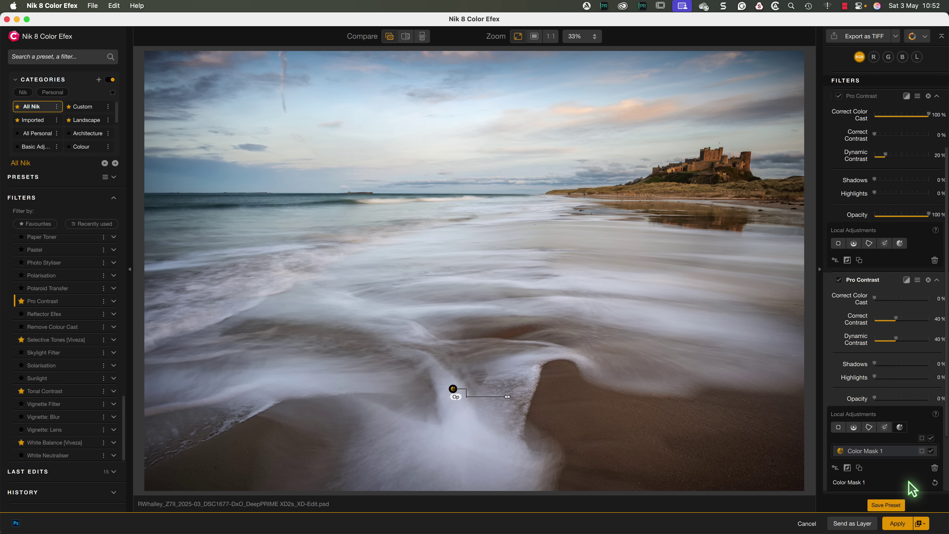
pyautogui.click(922, 451)
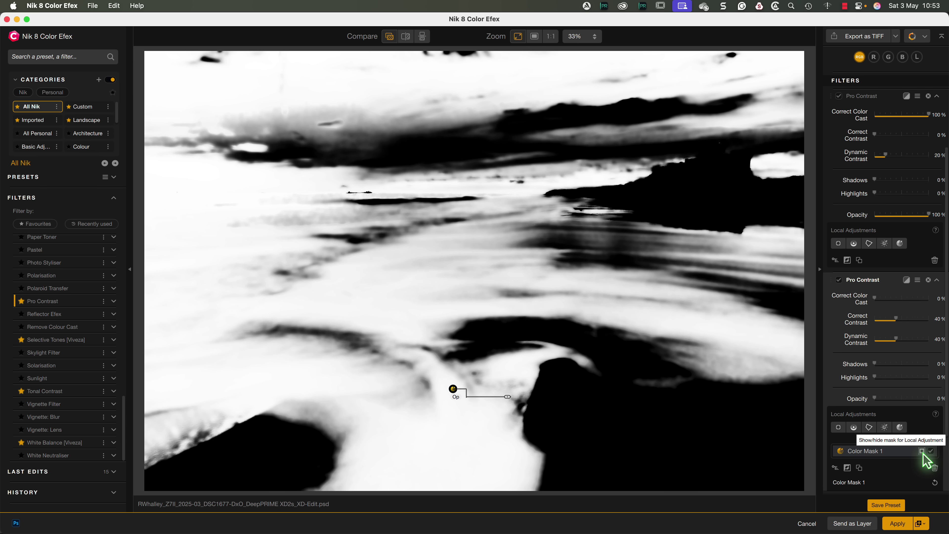
pyautogui.click(921, 451)
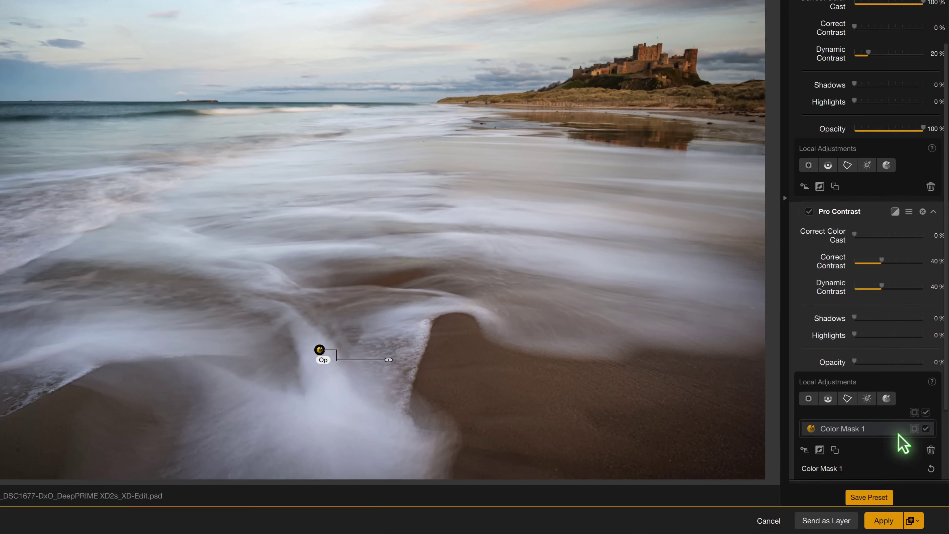
# - Narrow the mask's hue range around blue, unlinking the sides to widen one falloff
pyautogui.scroll(-3, 908, 466)
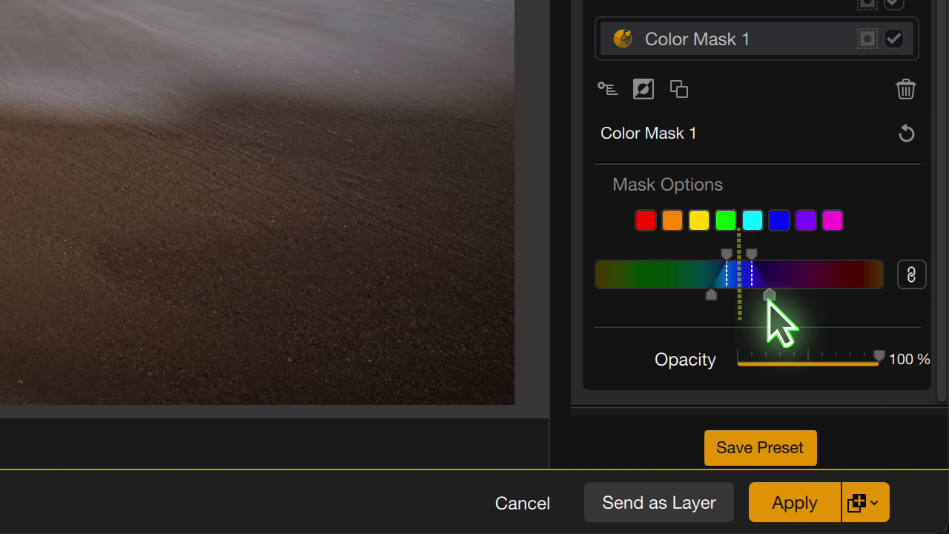
pyautogui.moveTo(827, 377); pyautogui.dragTo(842, 376)
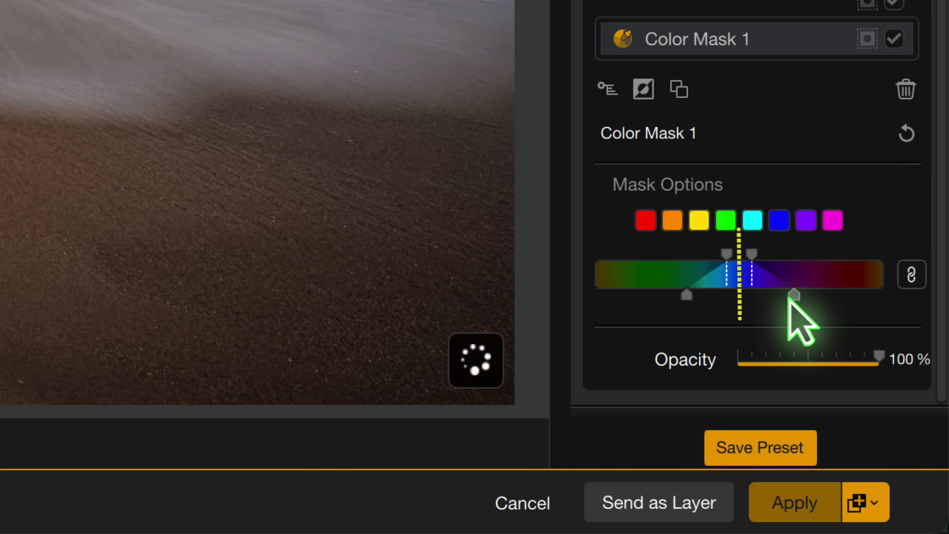
pyautogui.moveTo(789, 298); pyautogui.dragTo(764, 302)
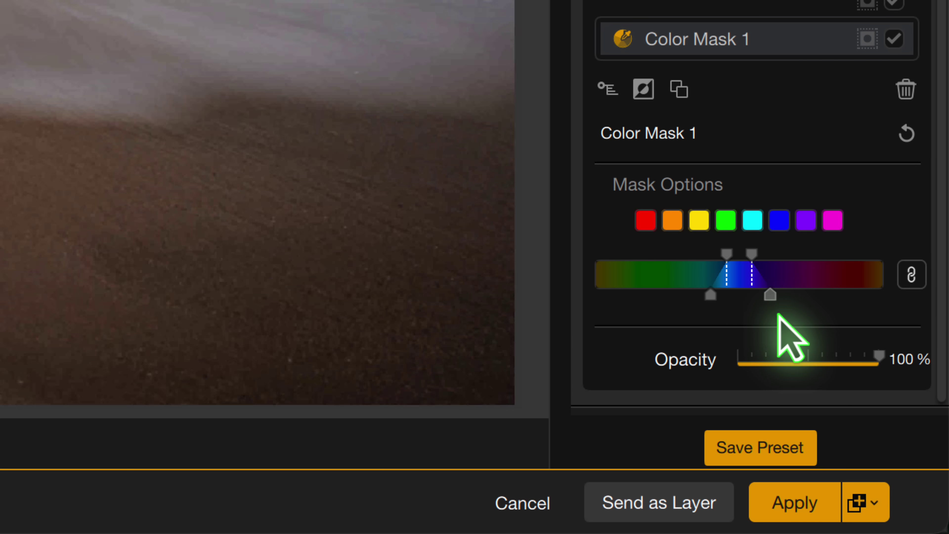
pyautogui.click(912, 275)
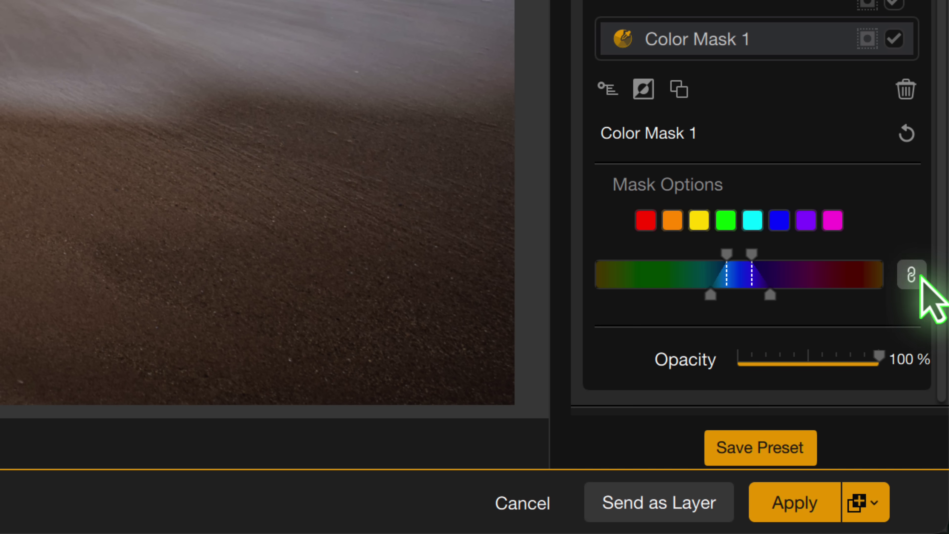
pyautogui.moveTo(766, 305)
pyautogui.mouseDown()
pyautogui.moveTo(780, 303)
pyautogui.moveTo(771, 303)
pyautogui.mouseUp()
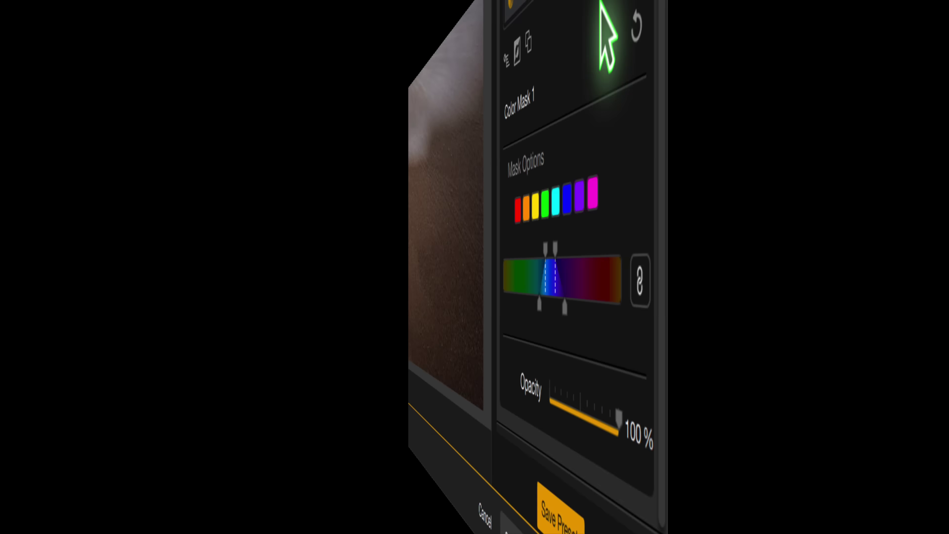
# - Review Color Mask 1 in black-and-white view, then deselect it
pyautogui.click(867, 38)
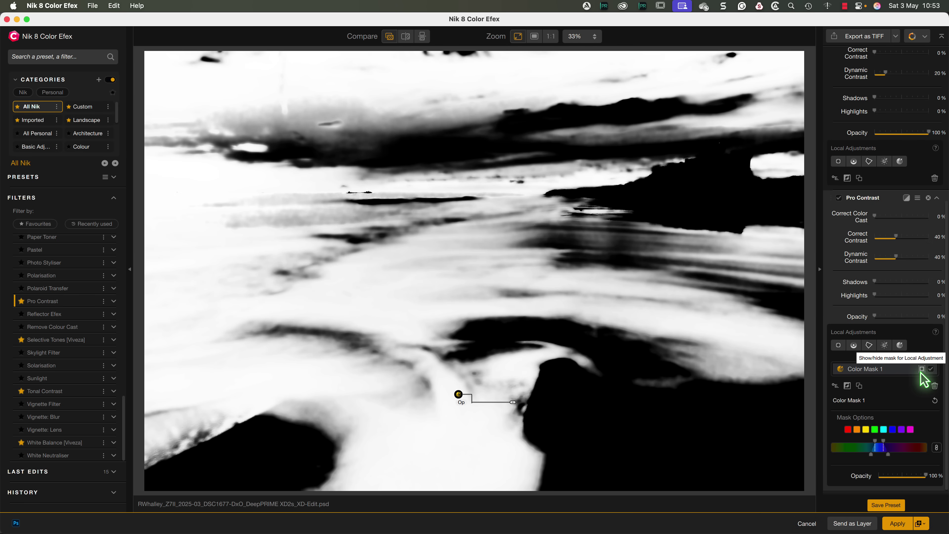
pyautogui.click(921, 370)
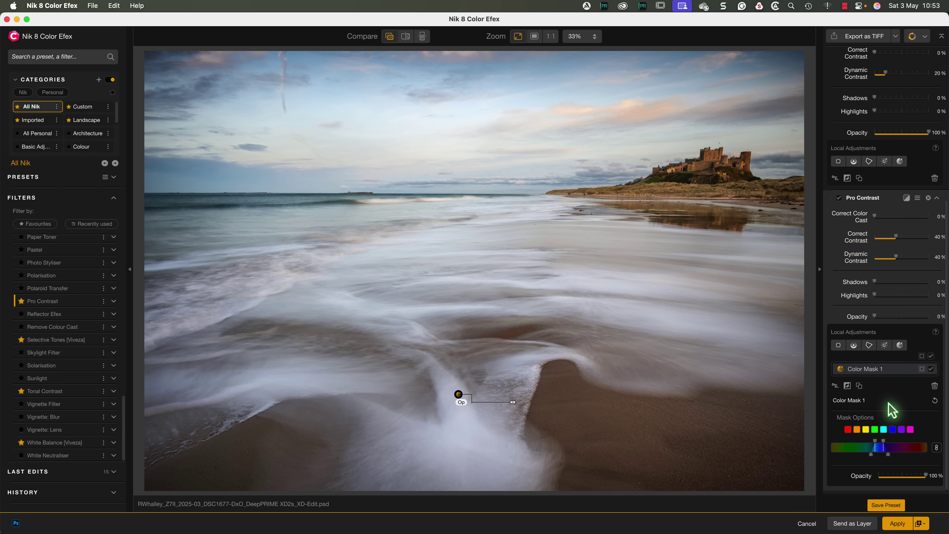
pyautogui.click(857, 351)
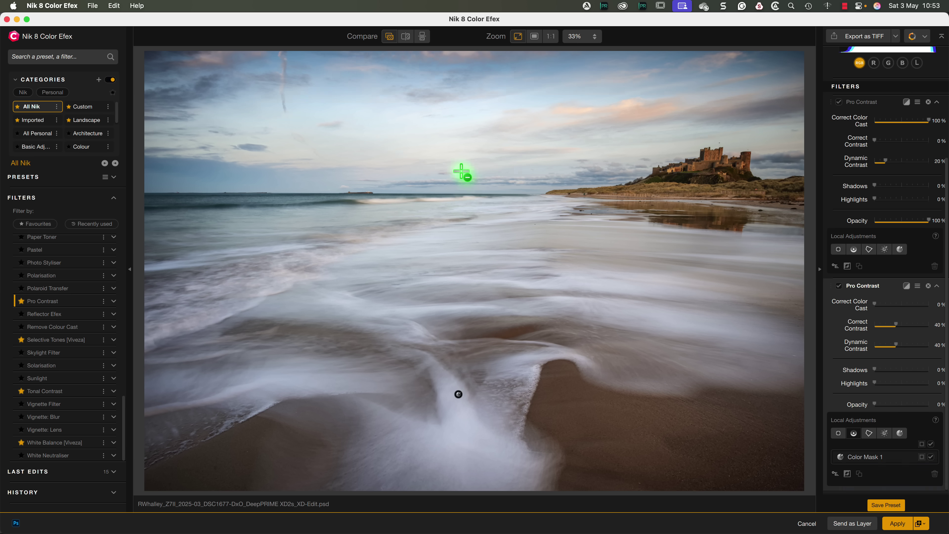
# - Draw Control Line 1 down from the horizon, sample the sky, and set Luminance and Chrominance to 0%
pyautogui.moveTo(462, 171); pyautogui.dragTo(464, 217)
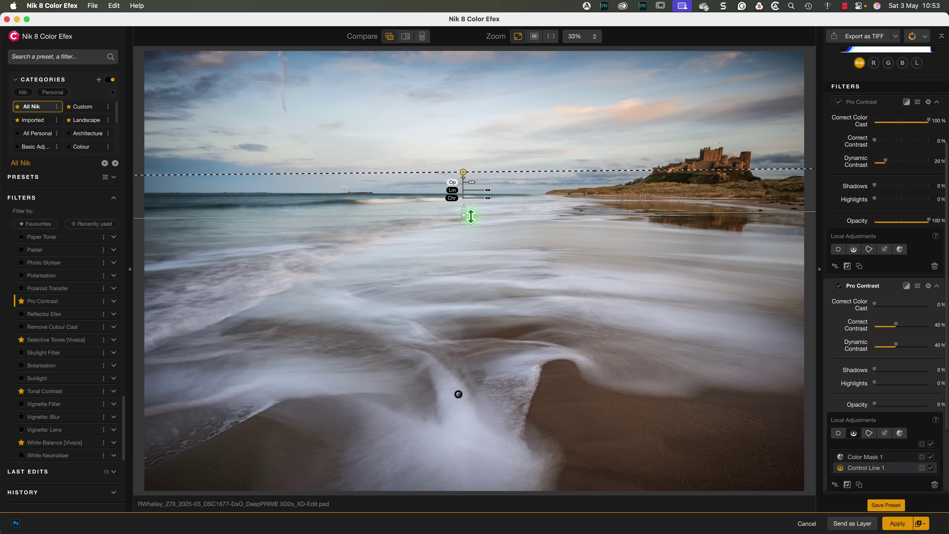
pyautogui.click(895, 469)
pyautogui.scroll(-3, 896, 471)
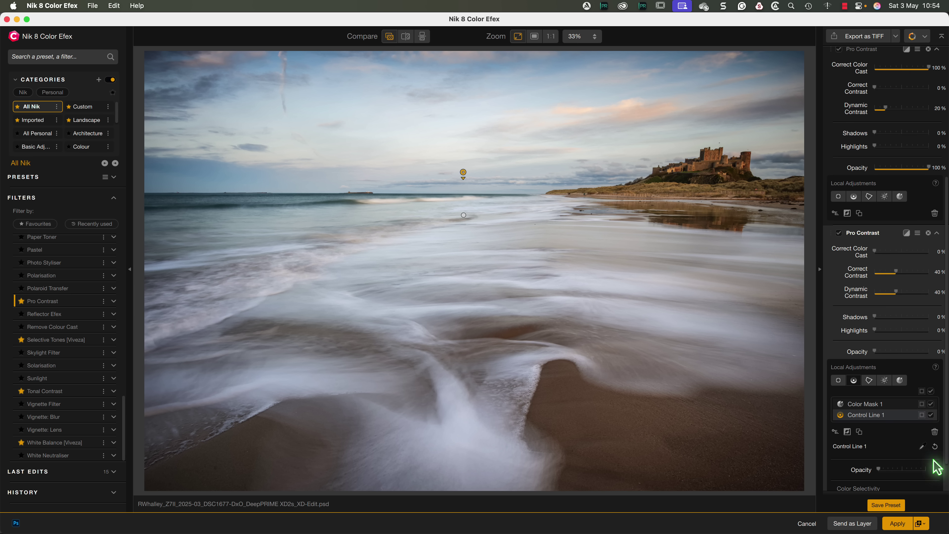
pyautogui.click(922, 446)
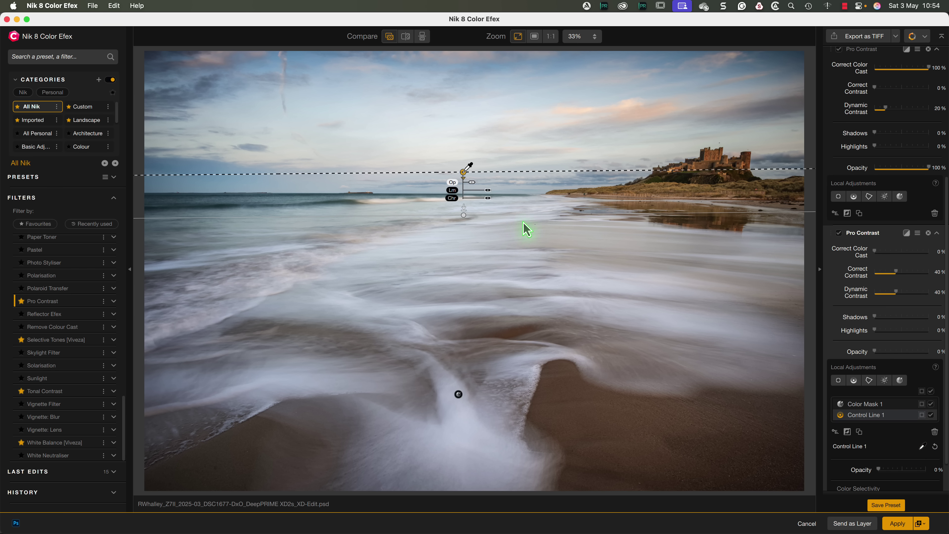
pyautogui.moveTo(469, 167); pyautogui.dragTo(486, 80)
pyautogui.scroll(-1, 899, 443)
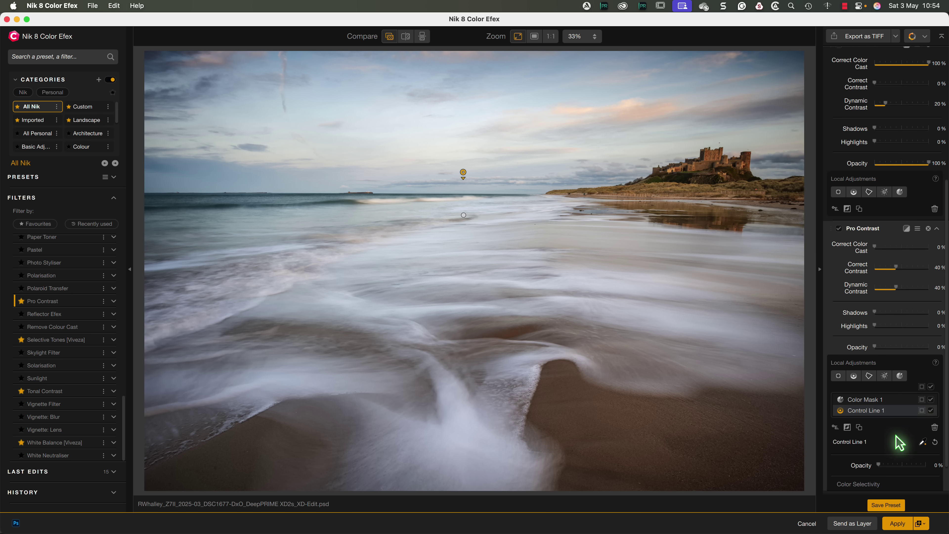
pyautogui.scroll(-3, 898, 444)
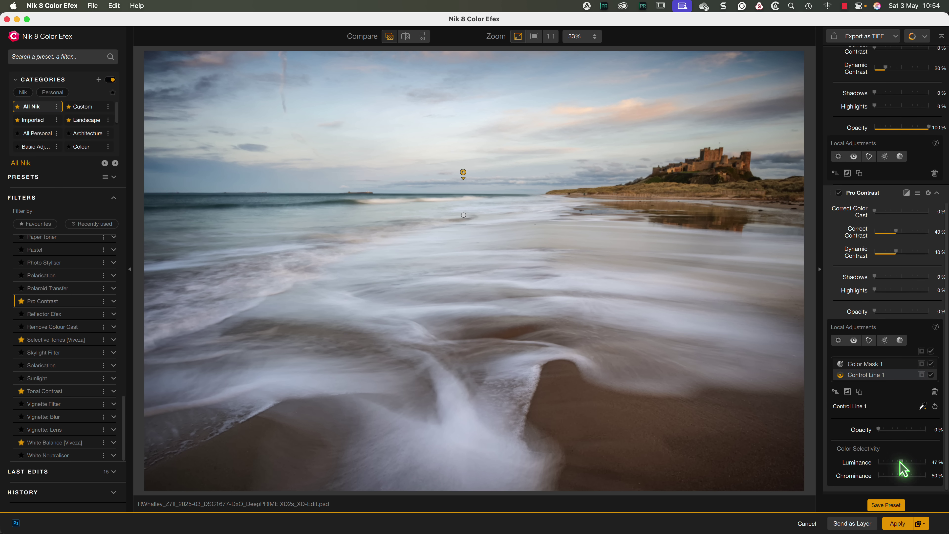
pyautogui.moveTo(901, 462); pyautogui.dragTo(870, 476)
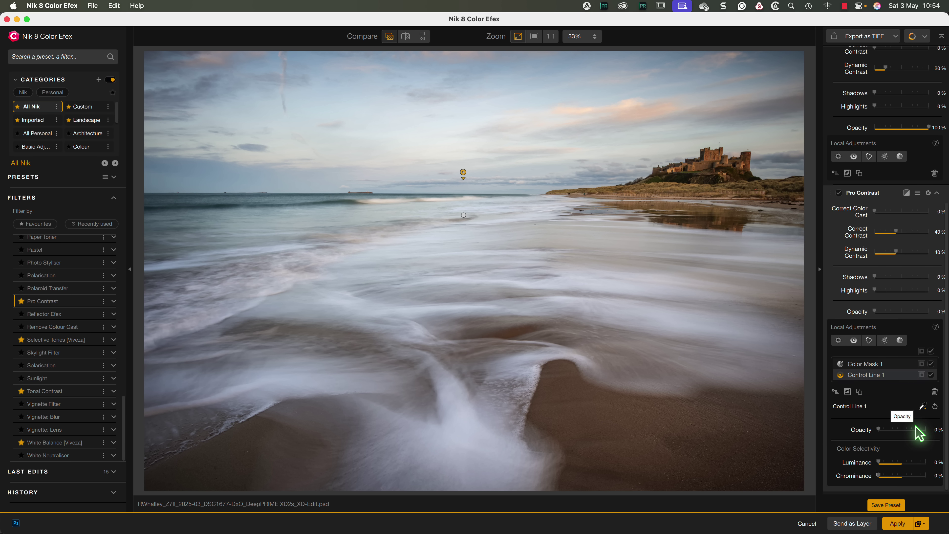
# - Shift Control Line 1 down to the horizon and extend its fade into the foreground water
pyautogui.click(922, 363)
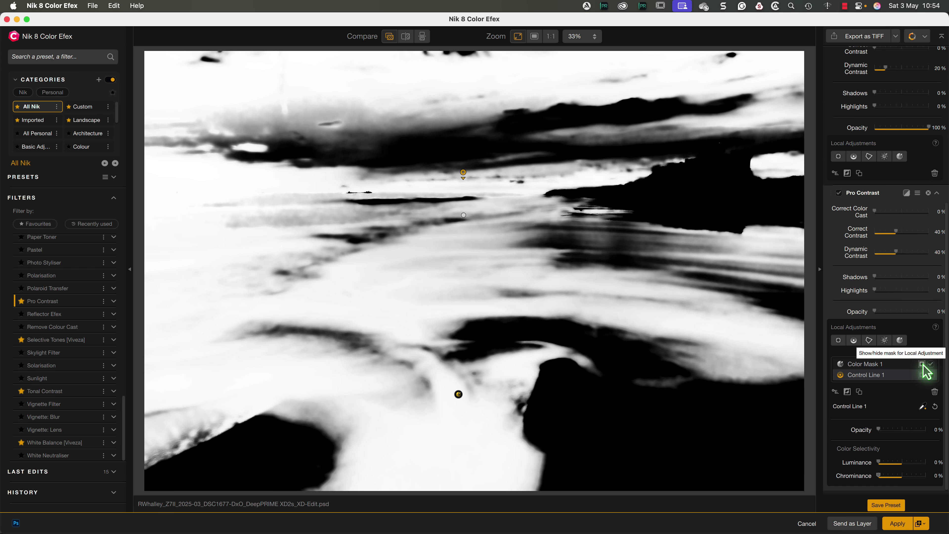
pyautogui.click(921, 364)
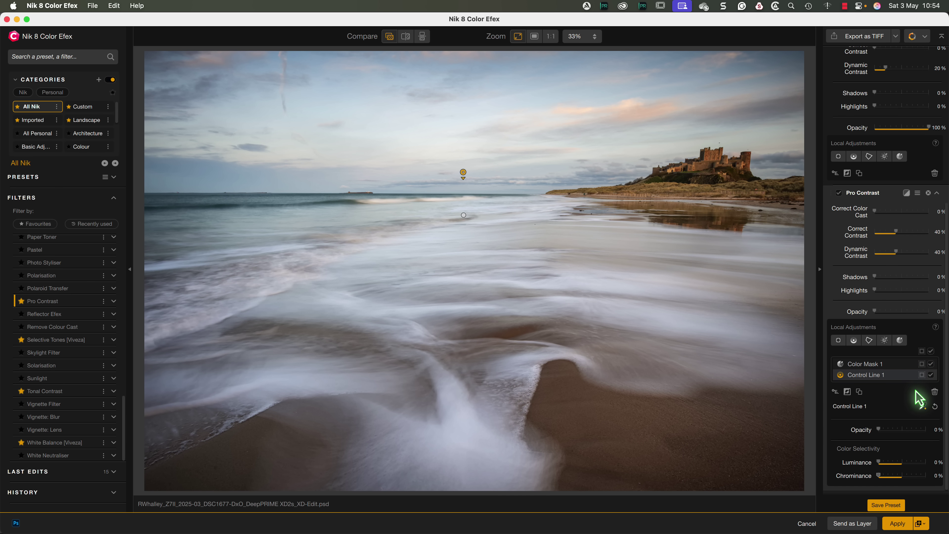
pyautogui.click(906, 193)
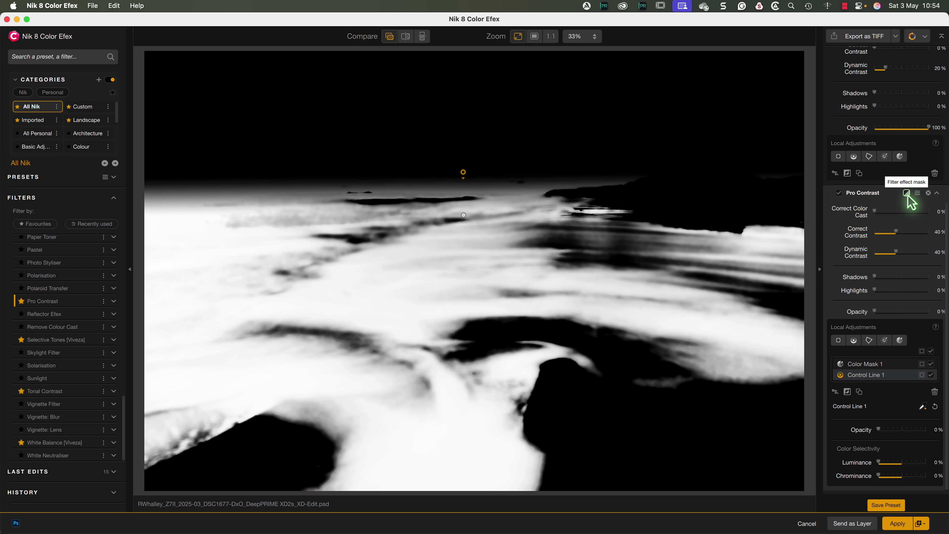
pyautogui.moveTo(491, 175)
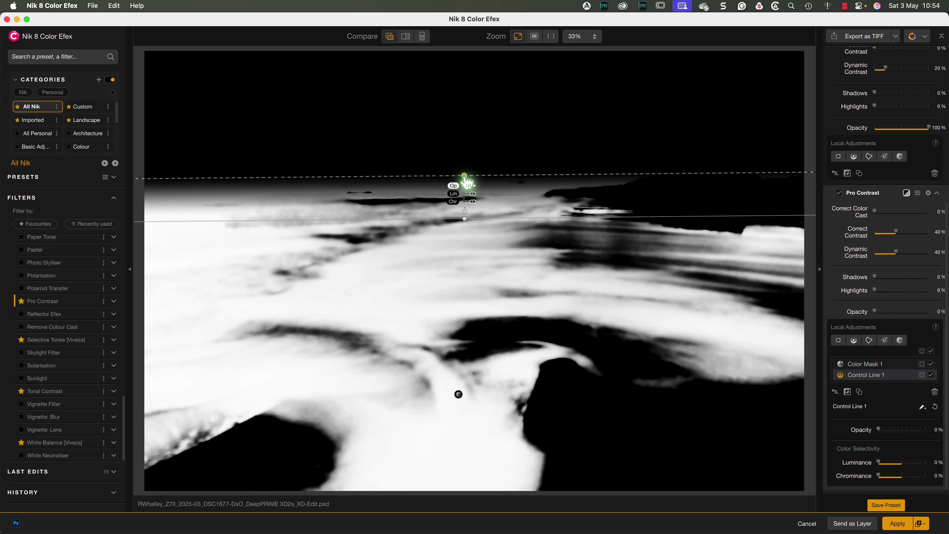
pyautogui.moveTo(464, 176); pyautogui.dragTo(462, 188)
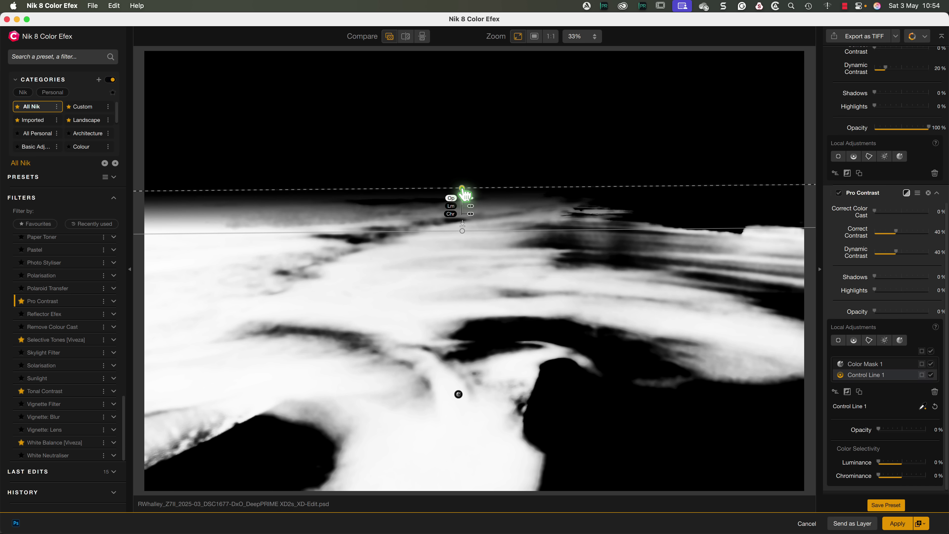
pyautogui.moveTo(462, 231); pyautogui.dragTo(461, 256)
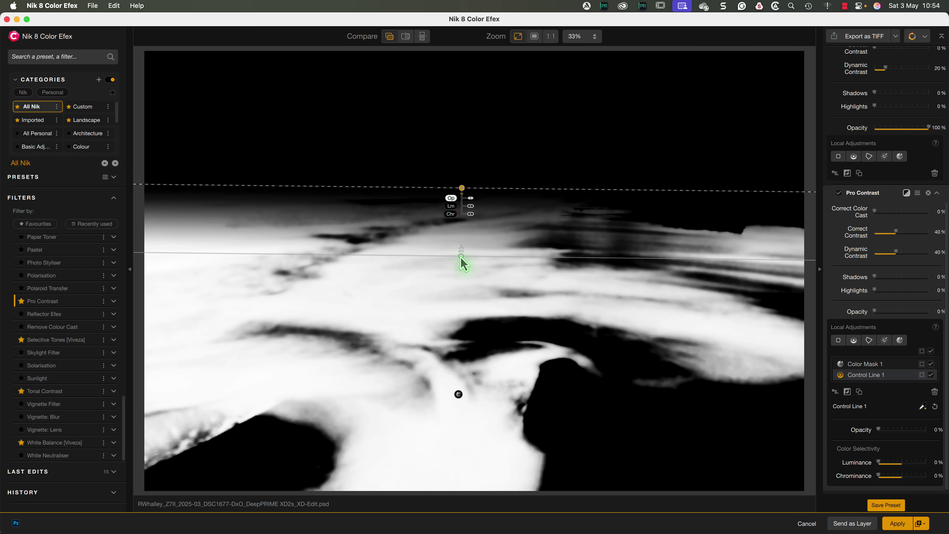
pyautogui.click(906, 192)
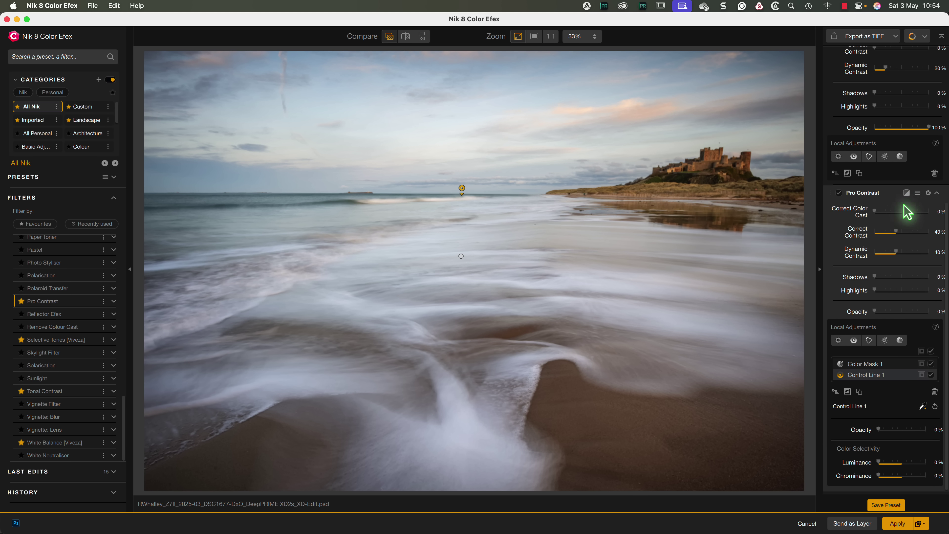
# - Add the Brilliance/Warmth filter with Warmth at about 38%
pyautogui.scroll(10, 76, 310)
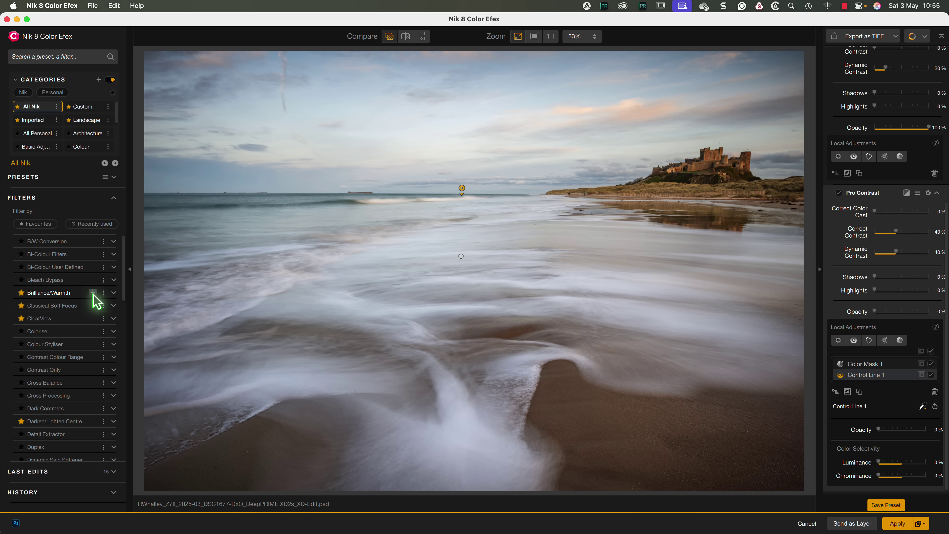
pyautogui.click(92, 293)
pyautogui.scroll(-3, 851, 500)
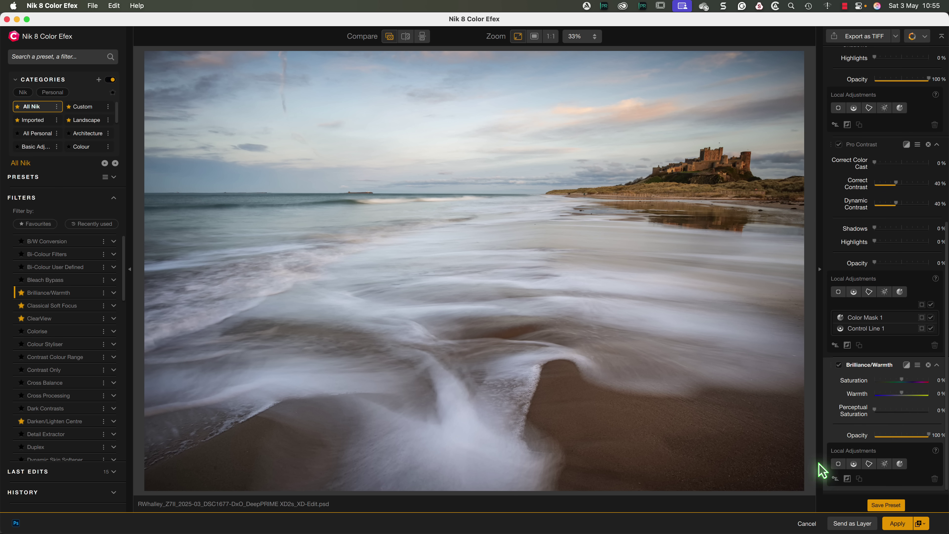
pyautogui.moveTo(902, 393); pyautogui.dragTo(912, 394)
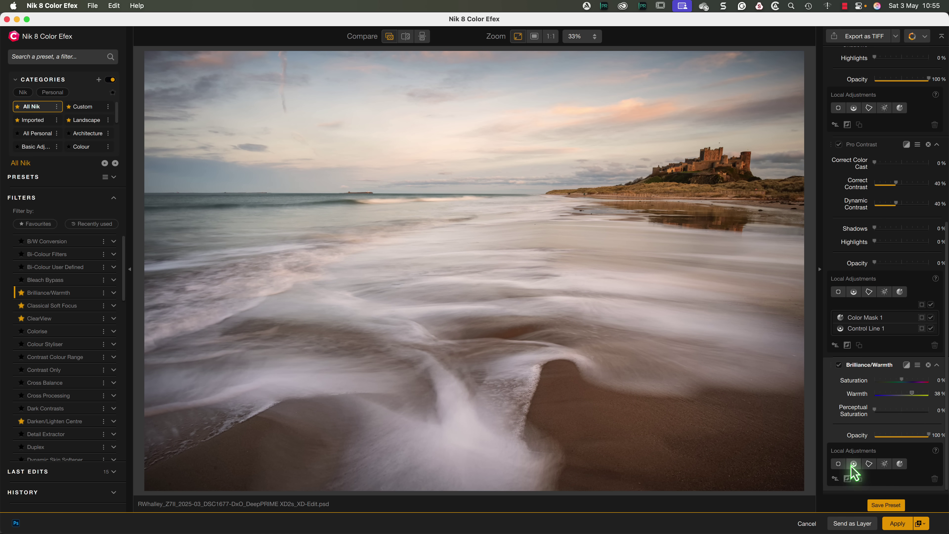
# - Add Brilliance/Warmth control lines at the horizon and on the foreground beach, feathered up toward the sea
pyautogui.click(852, 464)
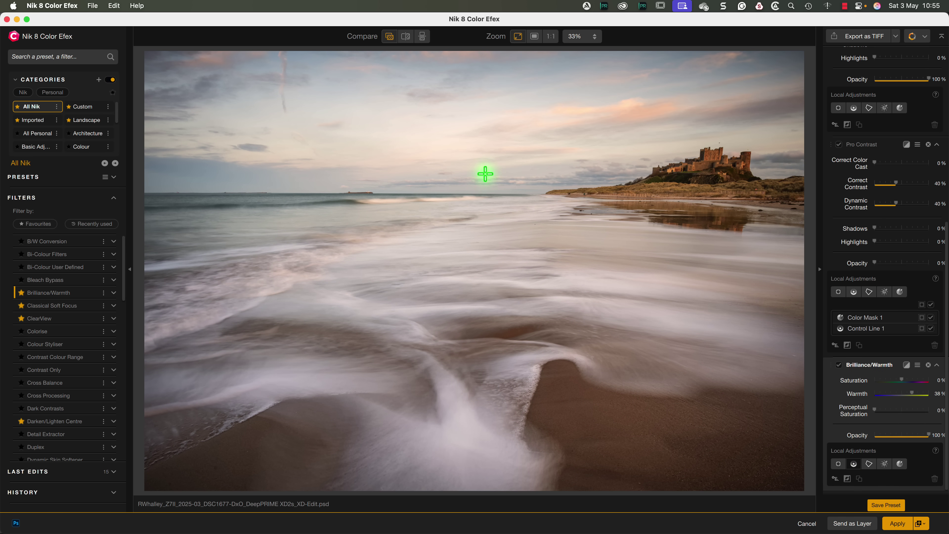
pyautogui.moveTo(468, 167); pyautogui.dragTo(470, 213)
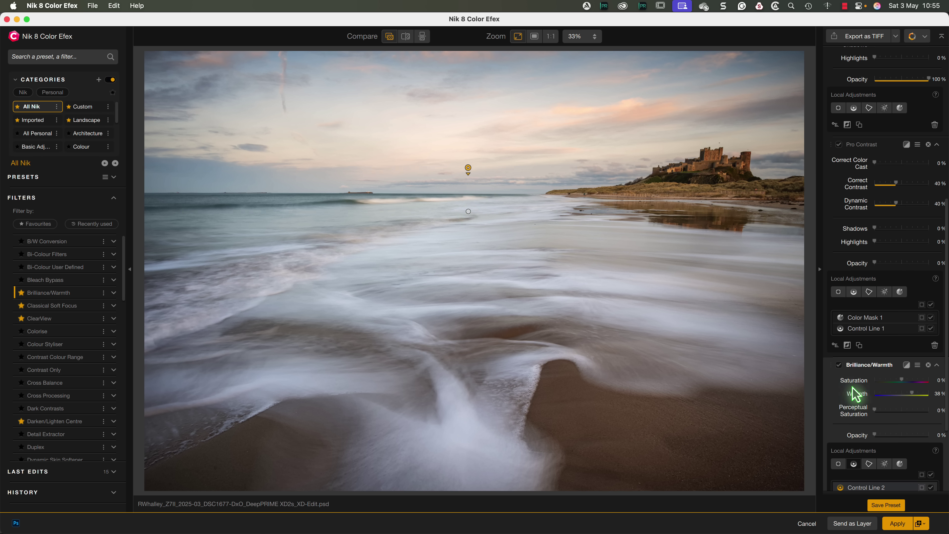
pyautogui.click(854, 463)
pyautogui.click(503, 332)
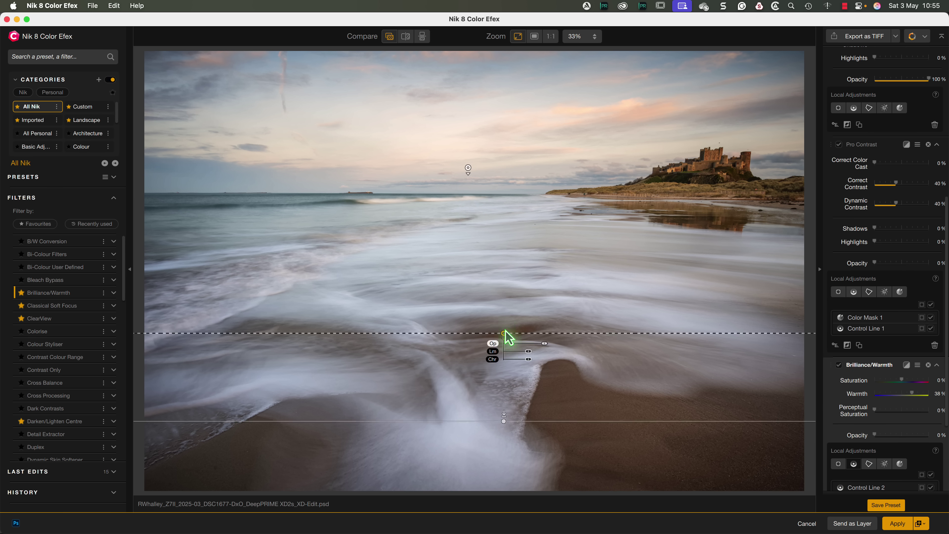
pyautogui.moveTo(504, 332); pyautogui.dragTo(504, 256)
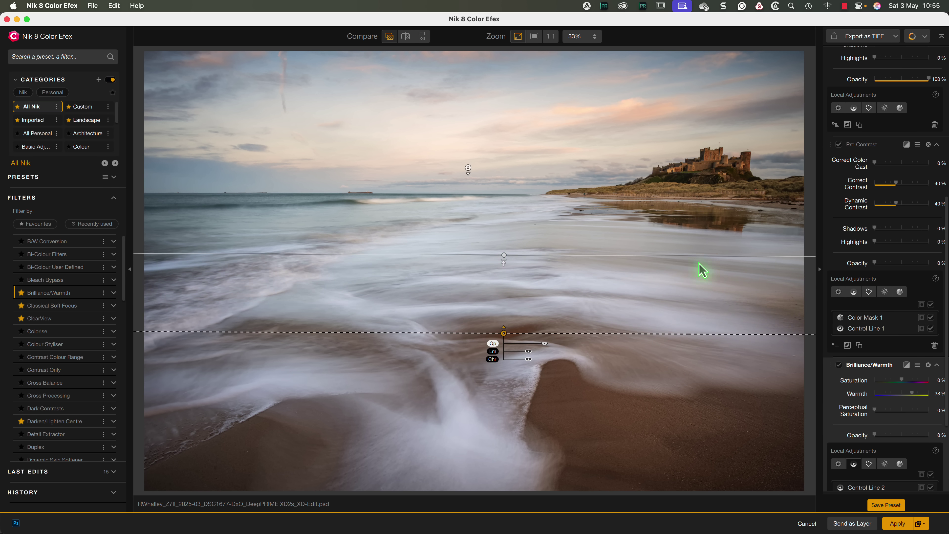
pyautogui.click(389, 37)
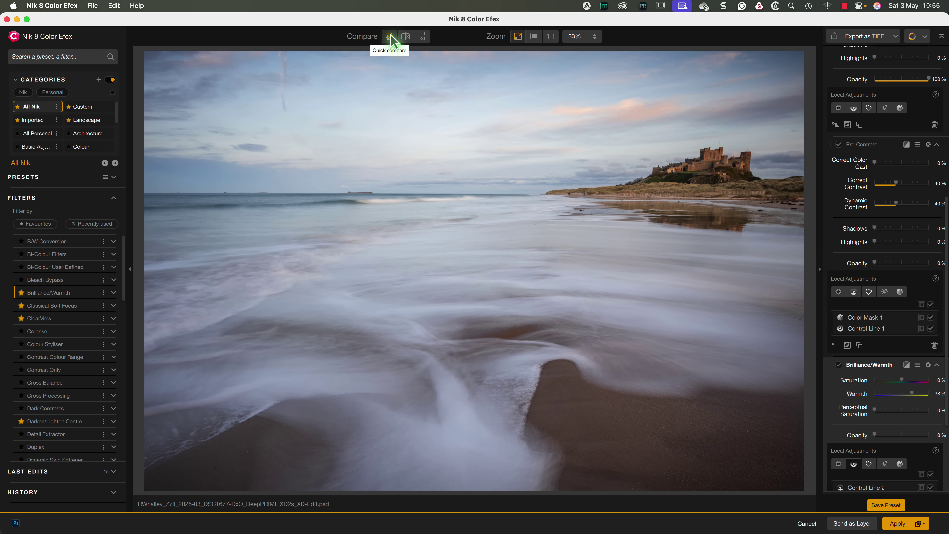
pyautogui.click(392, 37)
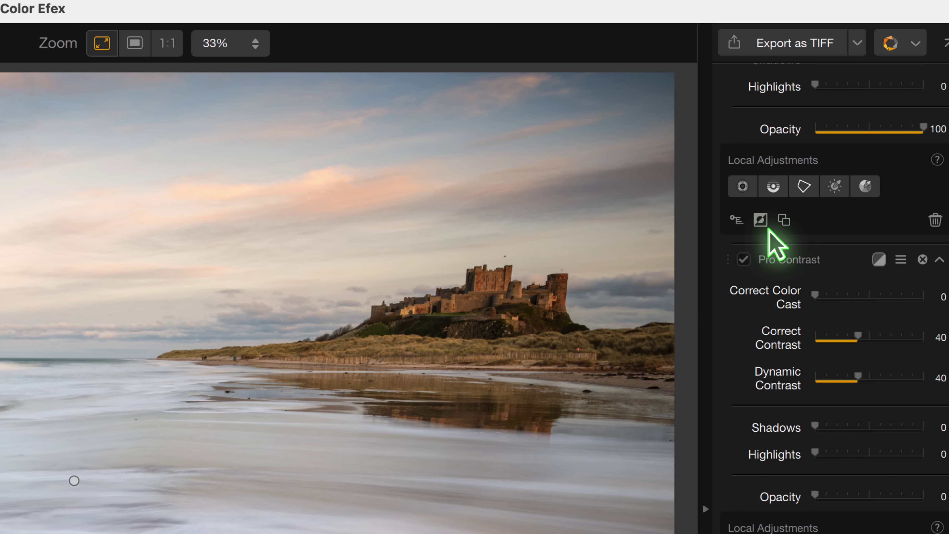
pyautogui.click(857, 44)
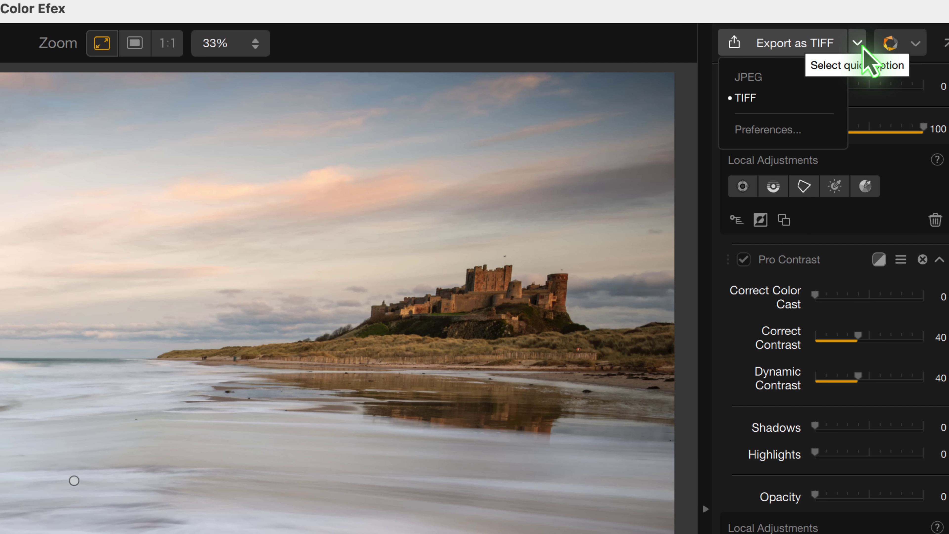
pyautogui.click(737, 130)
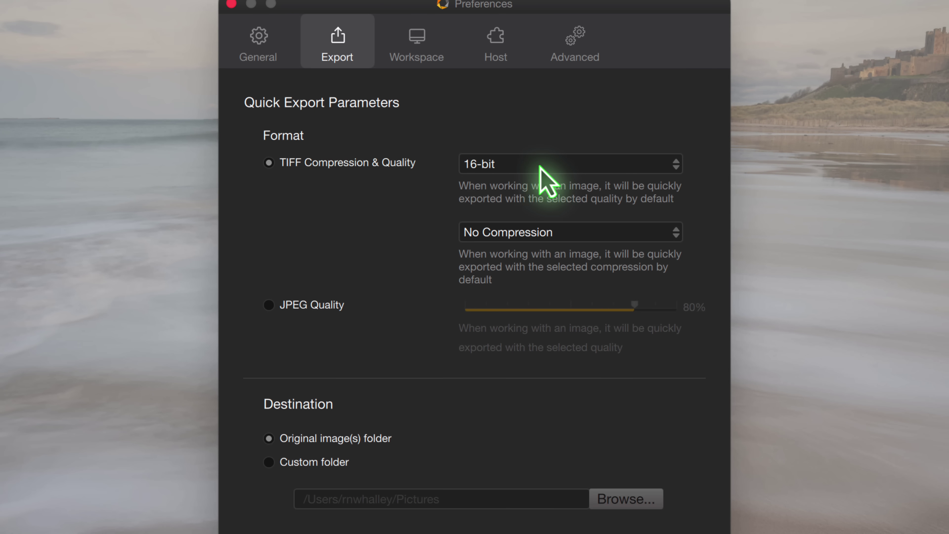
pyautogui.click(681, 166)
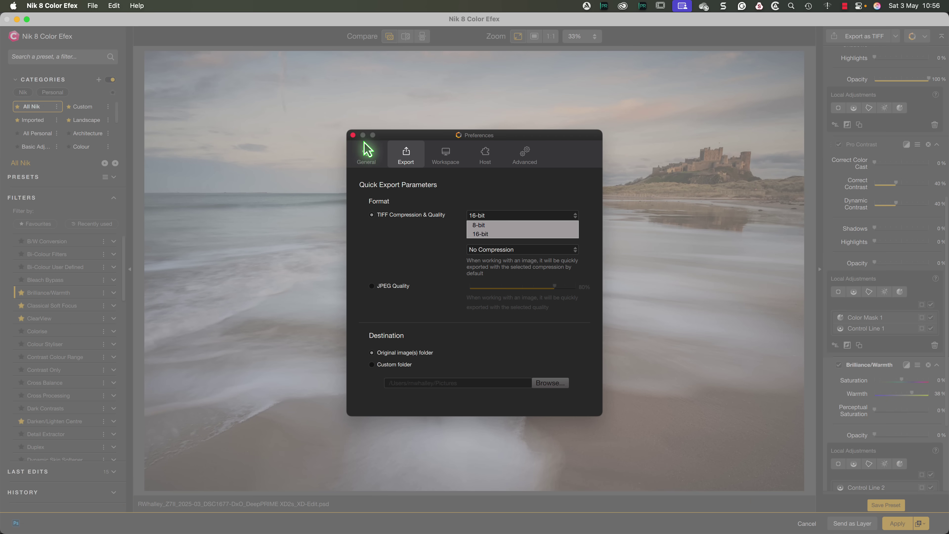
# - Close the export preferences keeping 16-bit, and export the edited photo as a TIFF
pyautogui.click(352, 136)
pyautogui.click(353, 136)
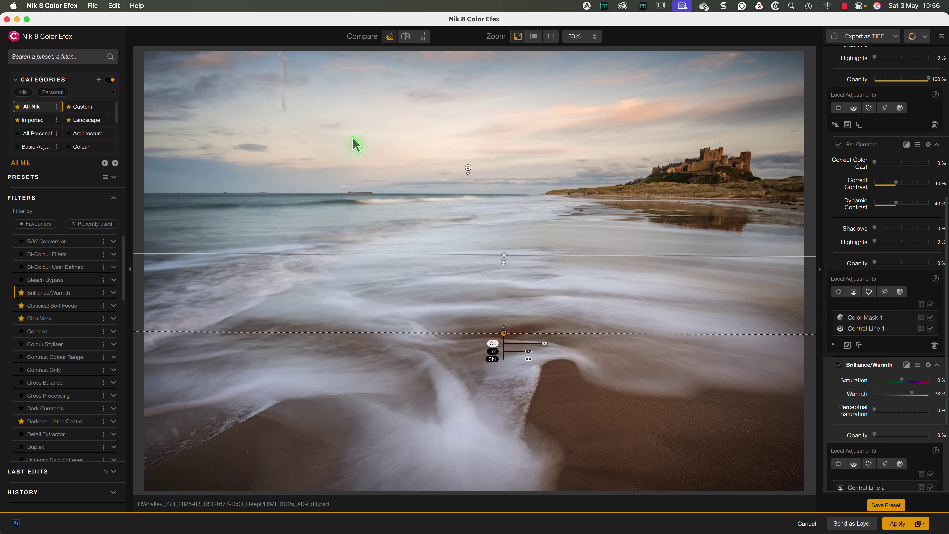
pyautogui.click(863, 36)
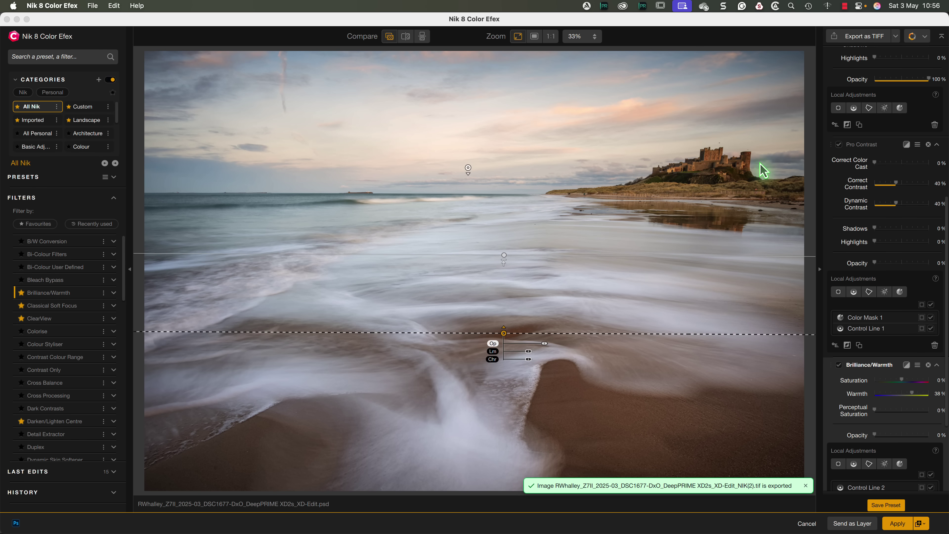
# - Send the edited photo to Photoshop as a new layer, acknowledging the layer warning
pyautogui.click(925, 37)
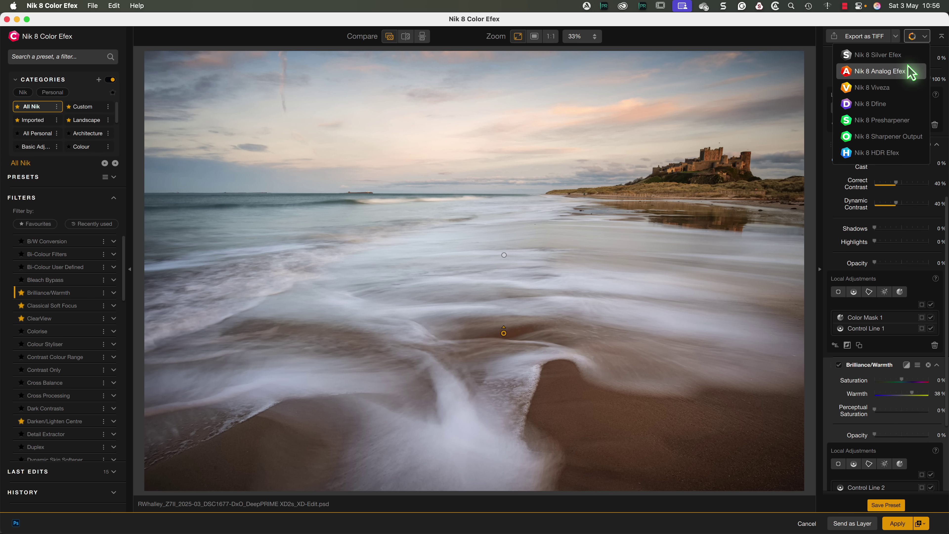
pyautogui.click(799, 44)
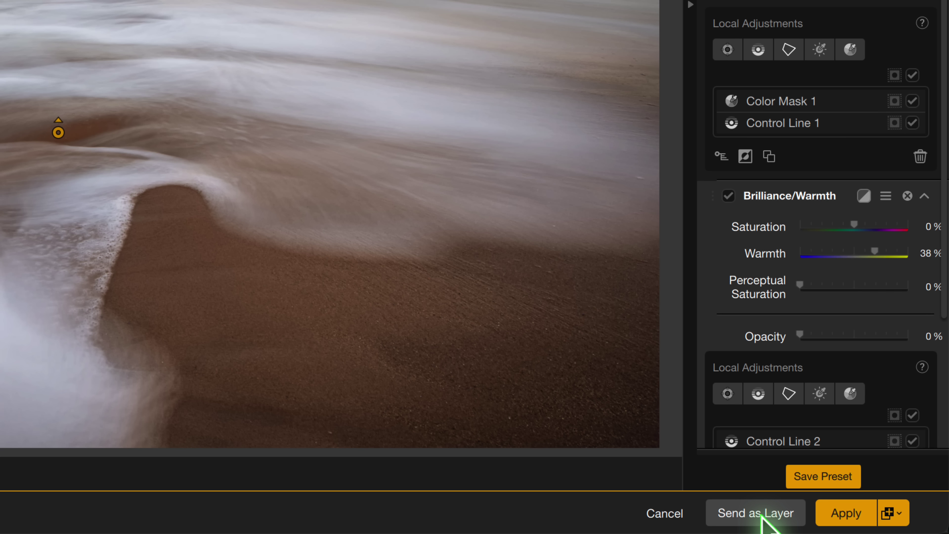
pyautogui.click(761, 515)
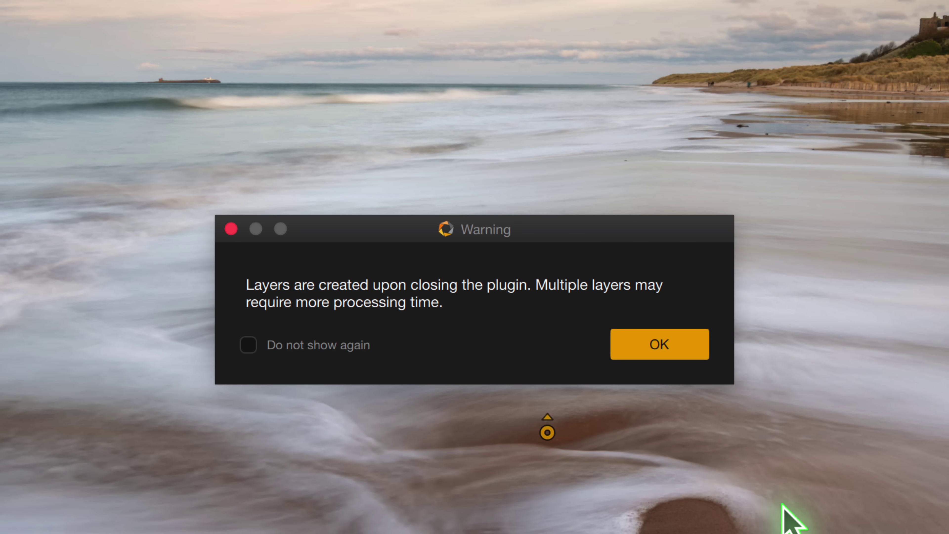
pyautogui.click(680, 339)
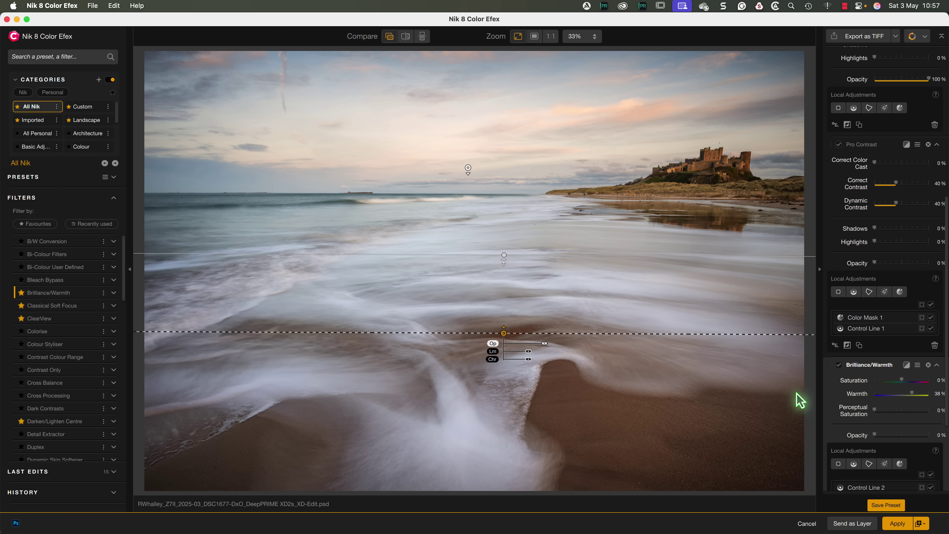
# - Switch to Nik 8 Silver Efex for a Neutral black-and-white conversion with Film Types settings shown
pyautogui.click(925, 38)
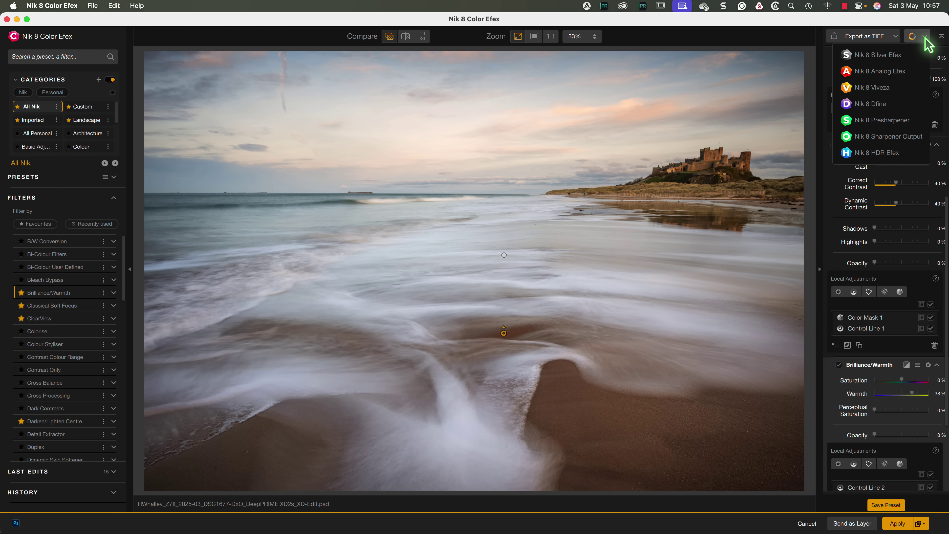
pyautogui.click(888, 64)
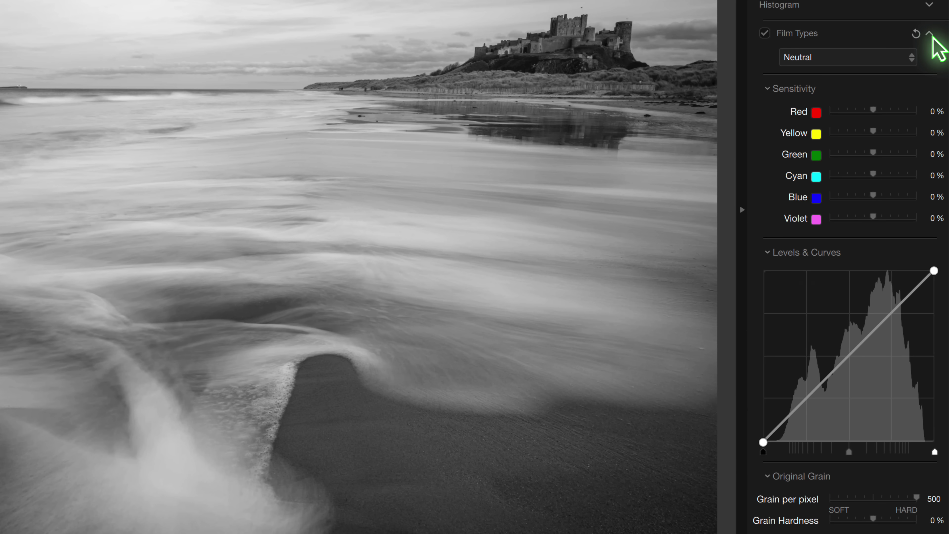
pyautogui.click(937, 160)
pyautogui.click(930, 34)
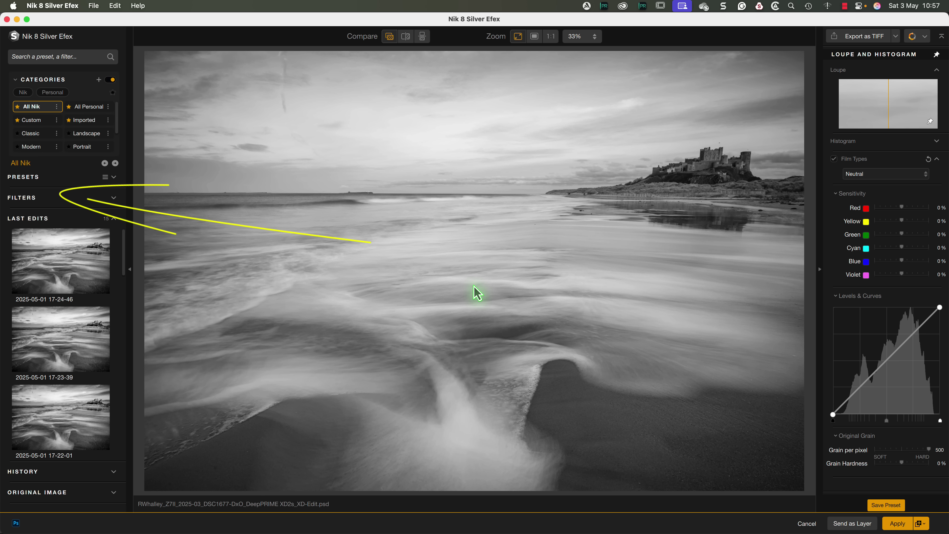
pyautogui.click(114, 178)
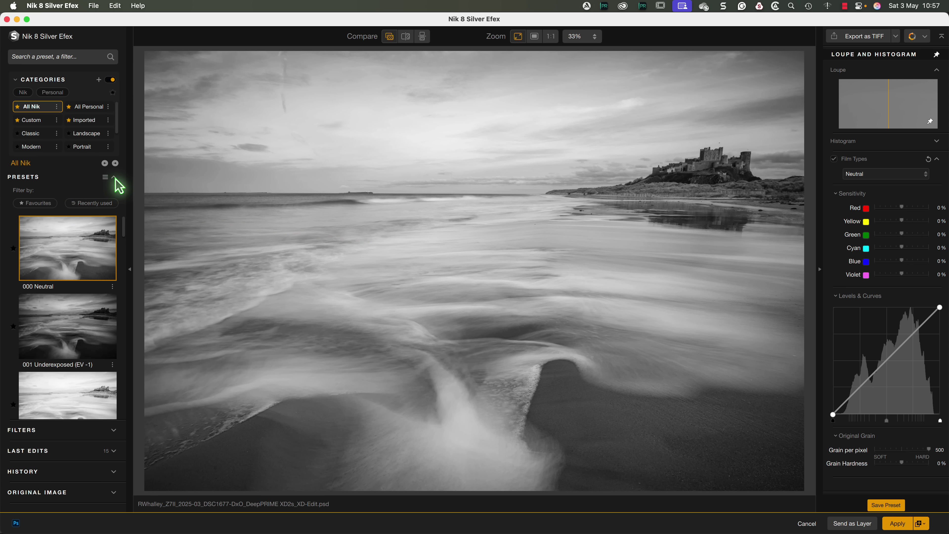
pyautogui.scroll(-10, 75, 318)
pyautogui.click(71, 383)
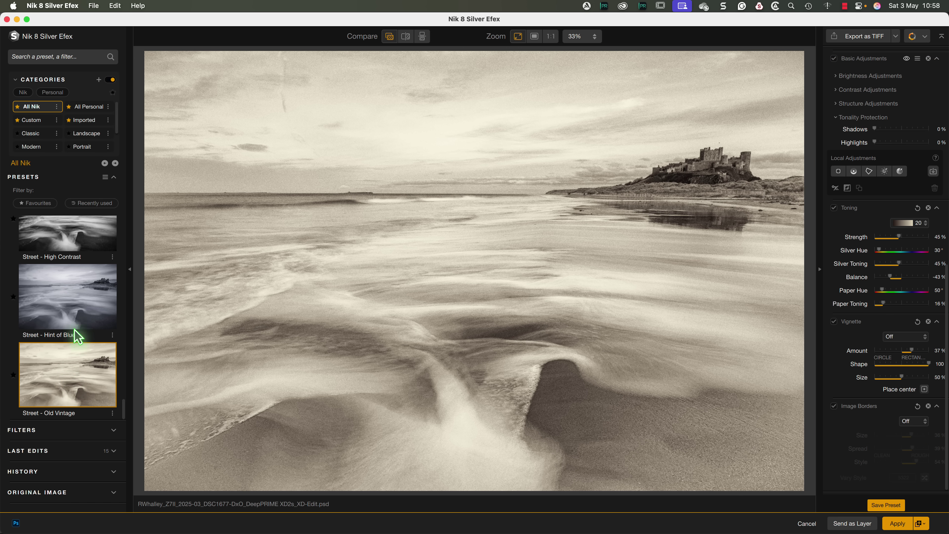
pyautogui.click(69, 237)
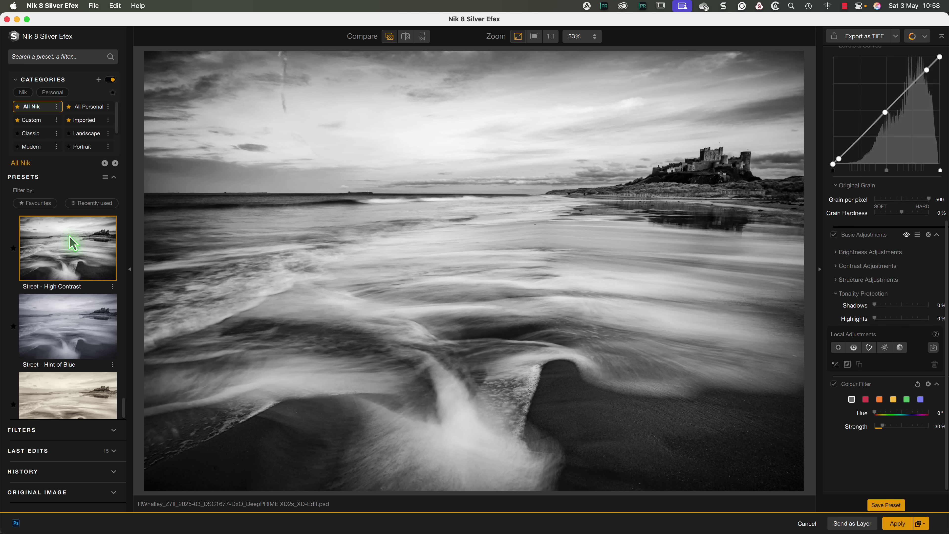
pyautogui.scroll(10, 59, 286)
pyautogui.scroll(15, 58, 286)
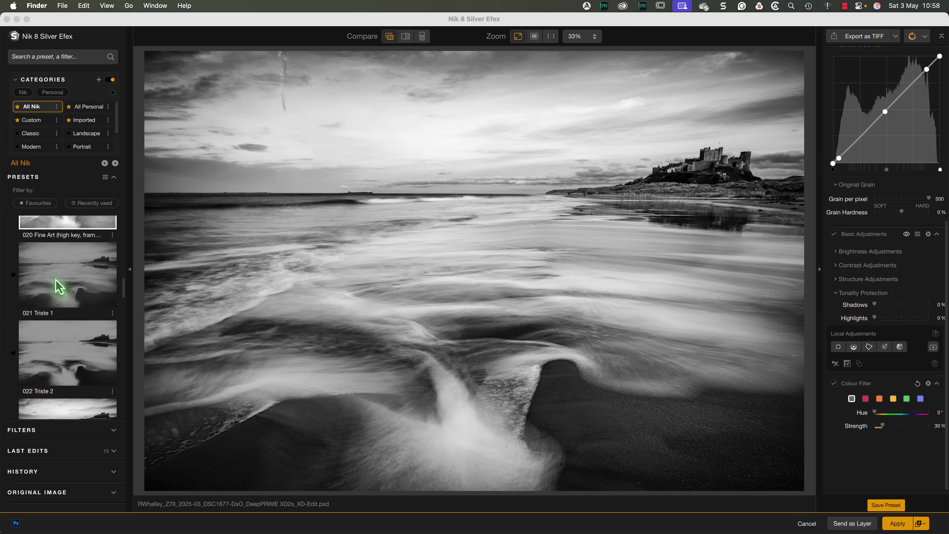
pyautogui.click(63, 262)
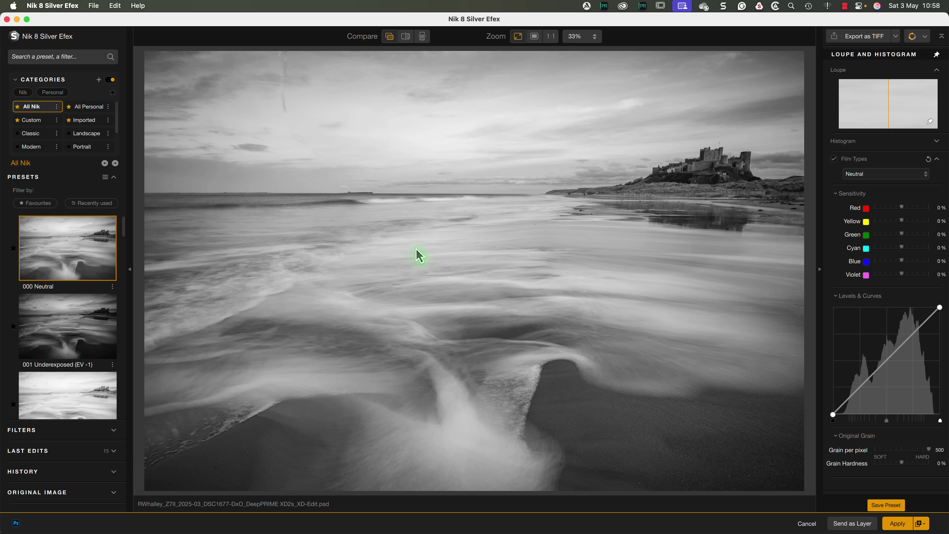
# - Use Kodak 100 TMAX Pro film and add a red Colour Filter at 66% strength
pyautogui.click(912, 175)
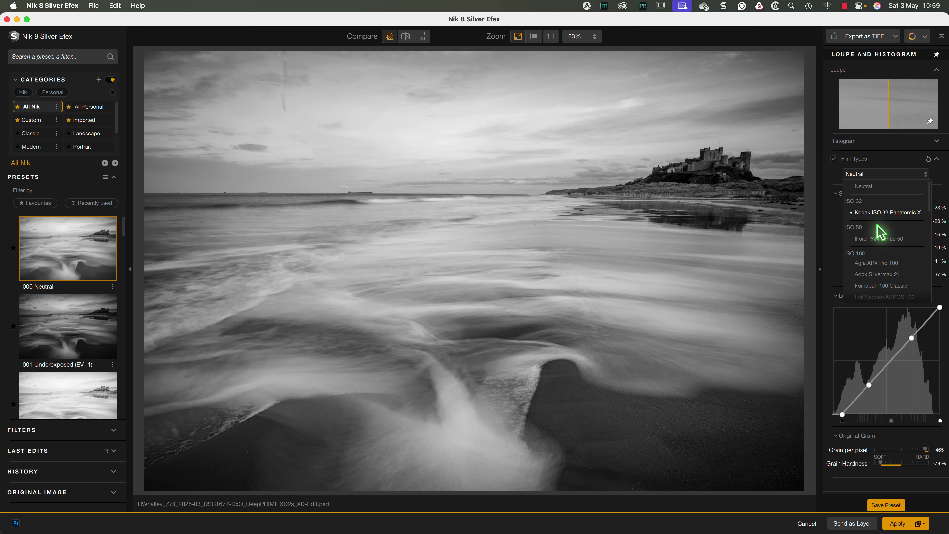
pyautogui.scroll(-4, 876, 227)
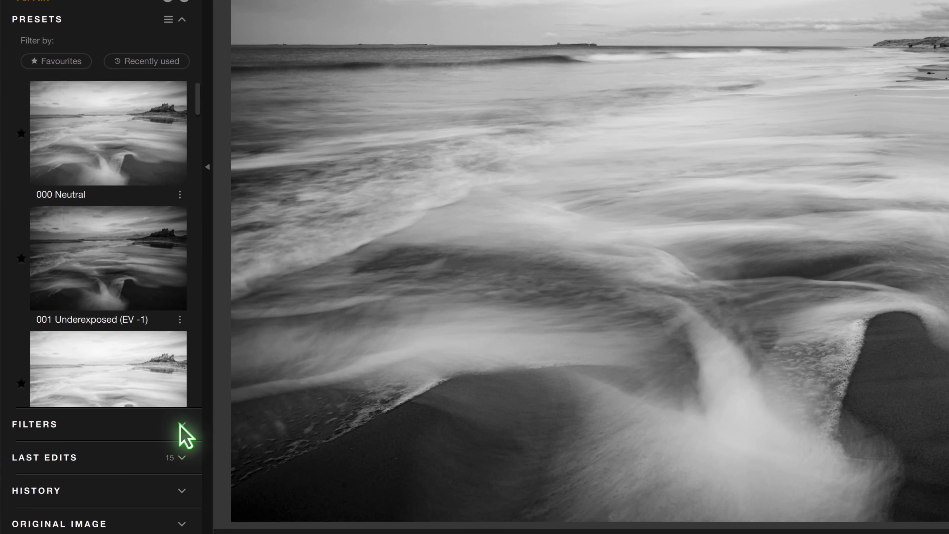
pyautogui.click(180, 424)
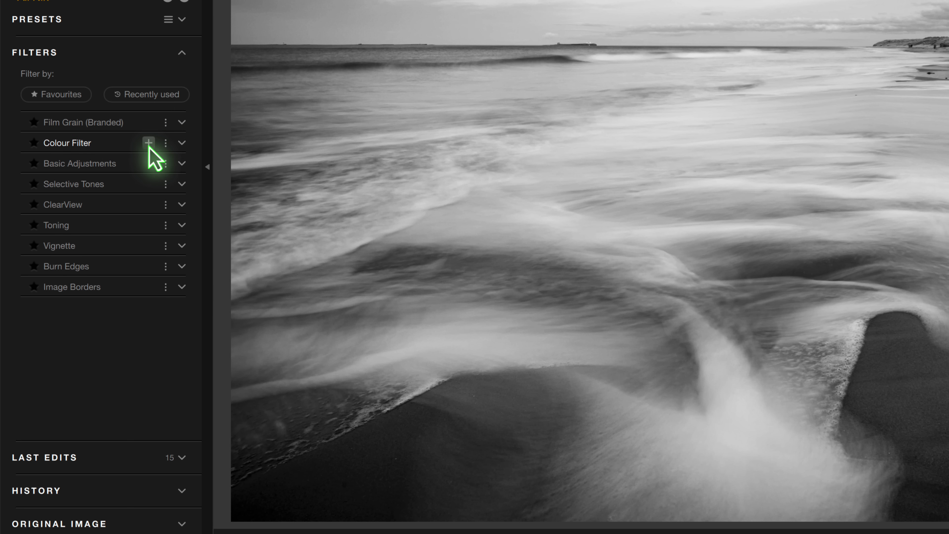
pyautogui.click(148, 143)
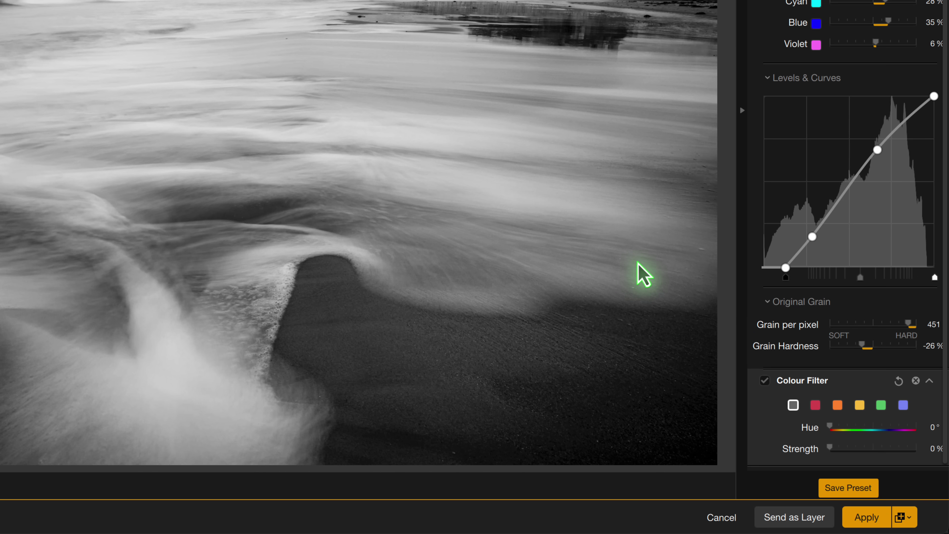
pyautogui.click(818, 407)
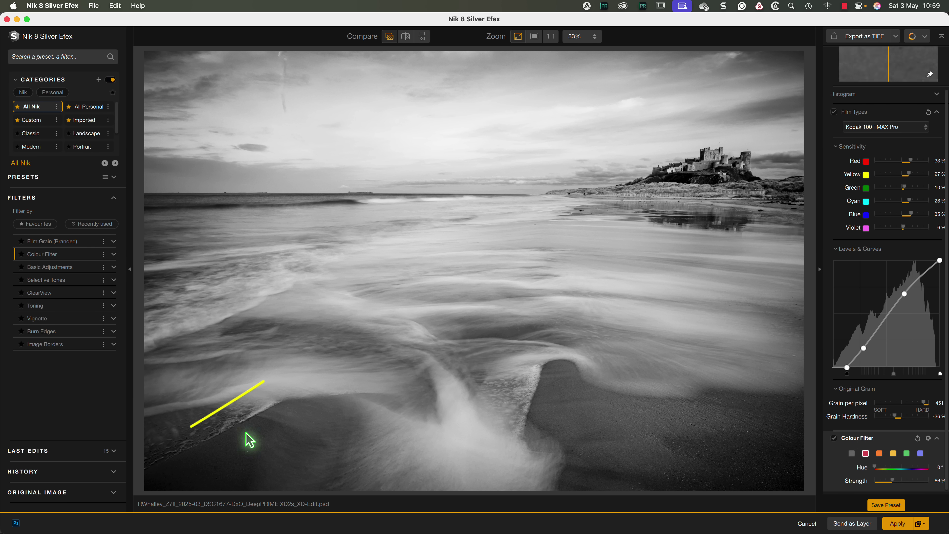
pyautogui.click(119, 498)
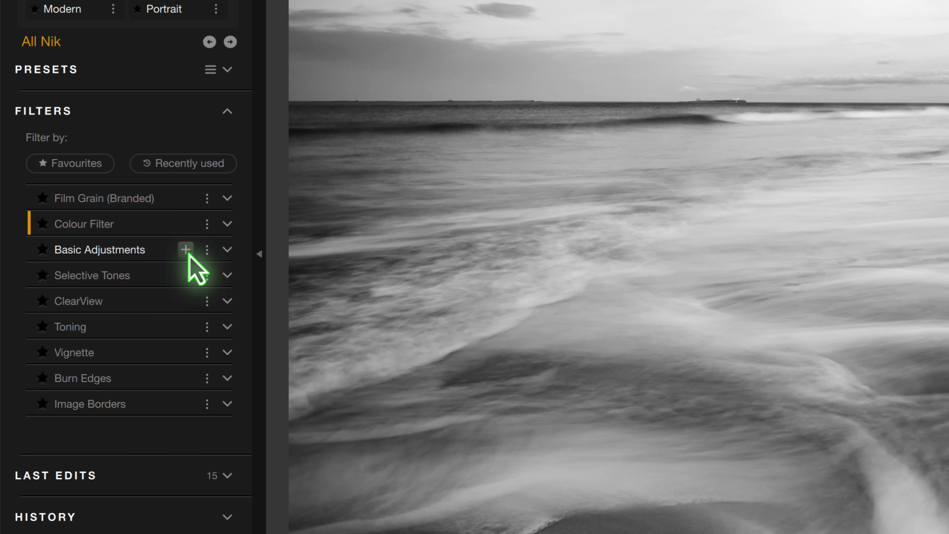
# - Apply BA05 Light Contrast & Sharpen (Brightness 10%, Highlights -40%, Contrast 20%, Amplify Blacks 30%)
pyautogui.click(227, 251)
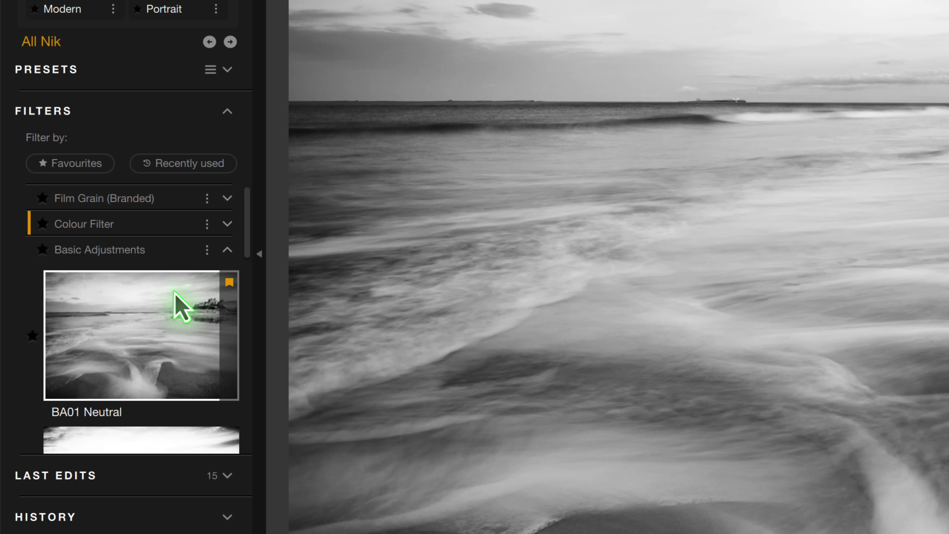
pyautogui.scroll(-9, 175, 294)
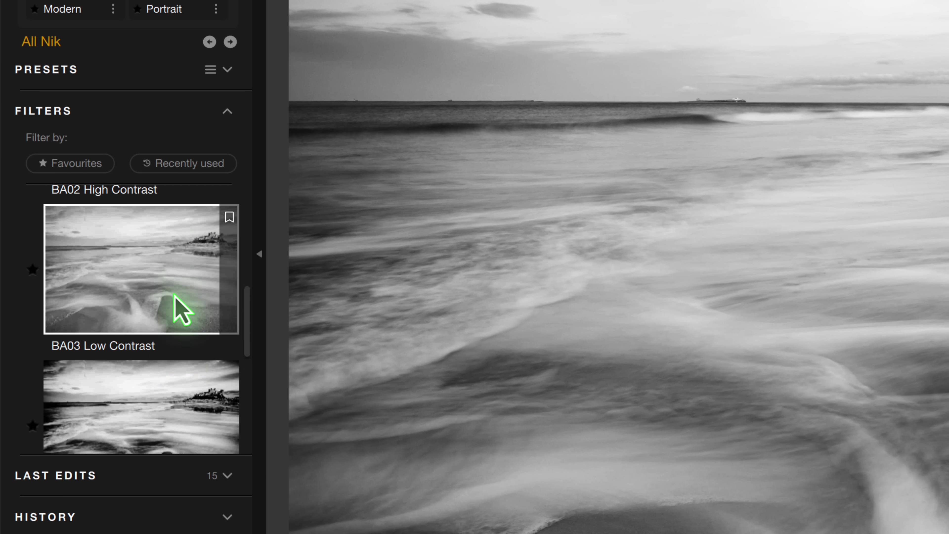
pyautogui.scroll(-6, 173, 294)
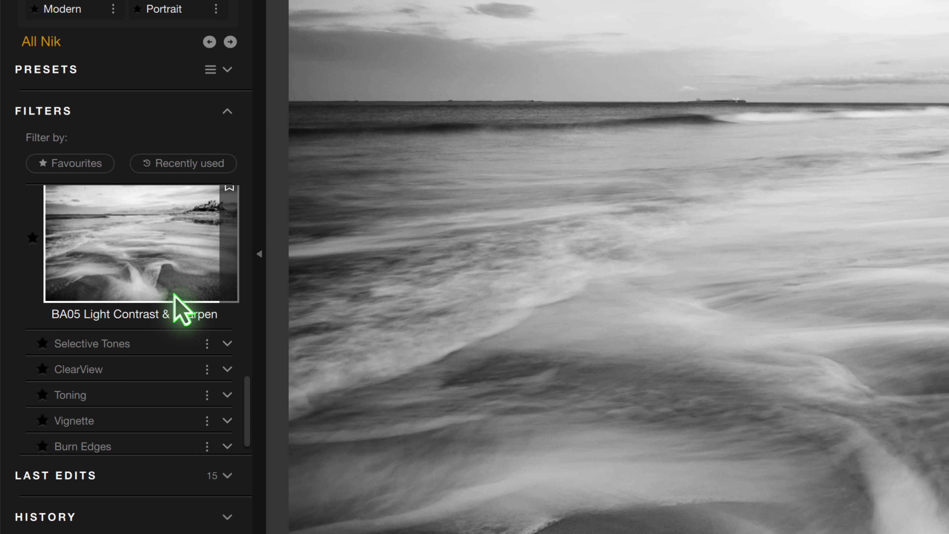
pyautogui.scroll(1, 150, 255)
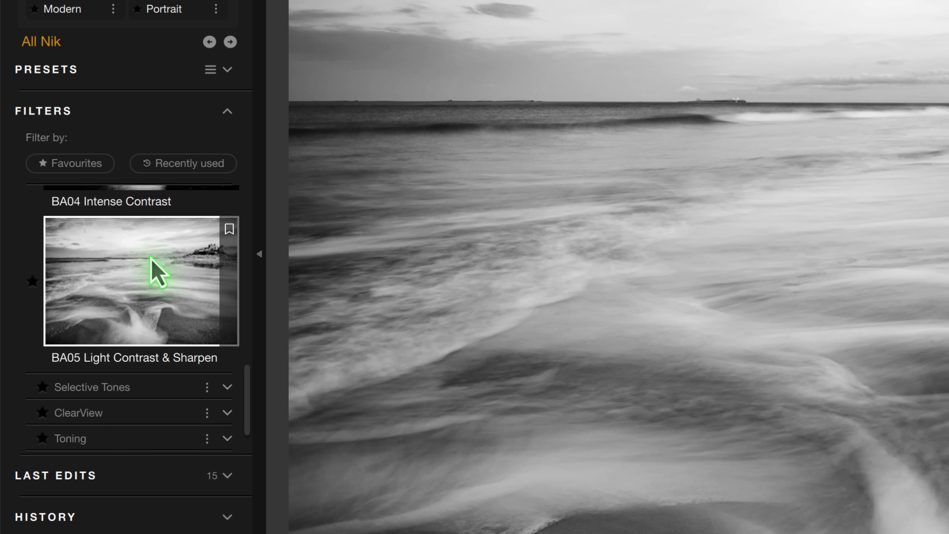
pyautogui.click(150, 260)
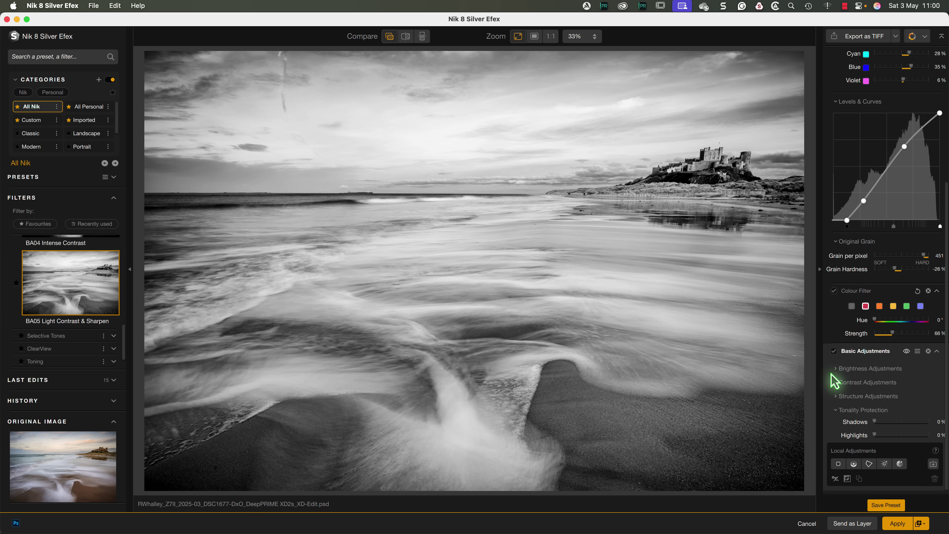
pyautogui.click(836, 369)
pyautogui.scroll(-4, 837, 376)
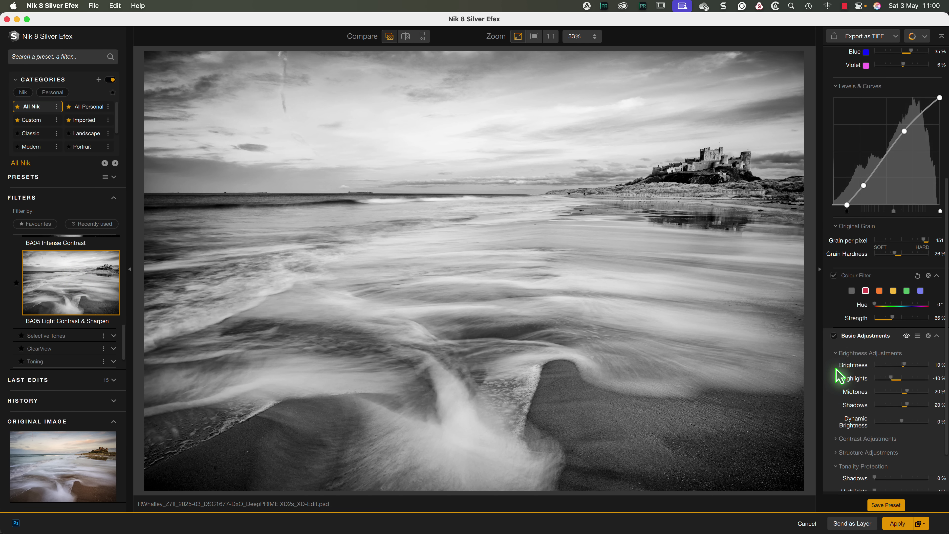
pyautogui.click(834, 382)
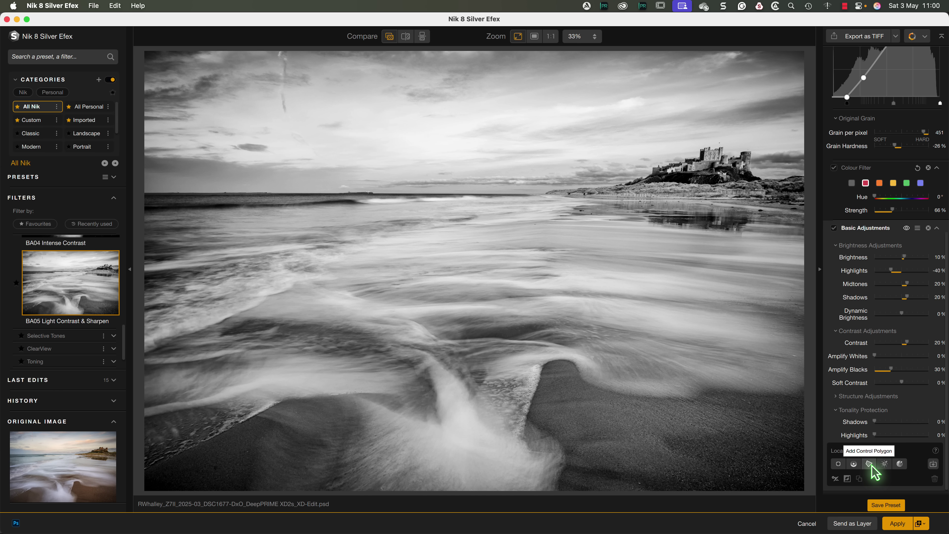
# - Draw a Control Polygon from the horizon's edges down to the image's bottom corners
pyautogui.click(871, 466)
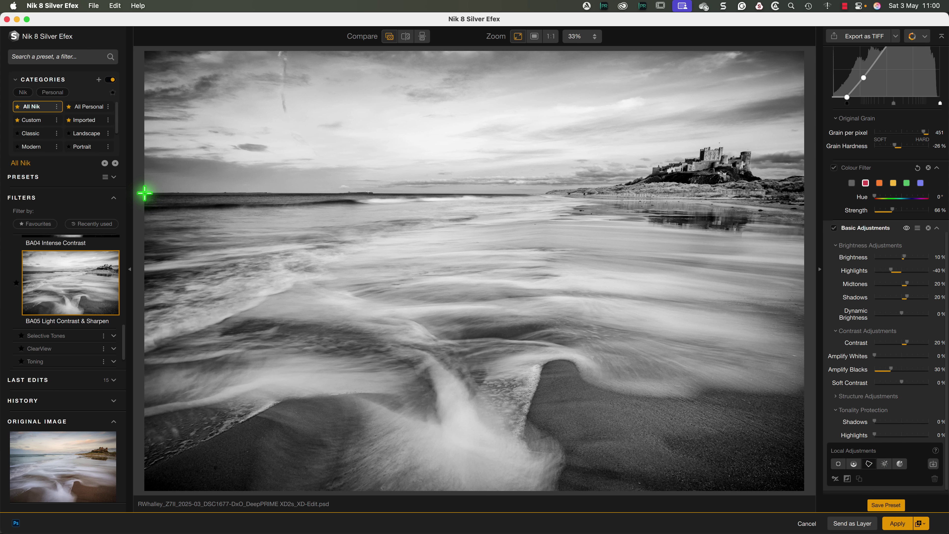
pyautogui.click(145, 193)
pyautogui.click(809, 194)
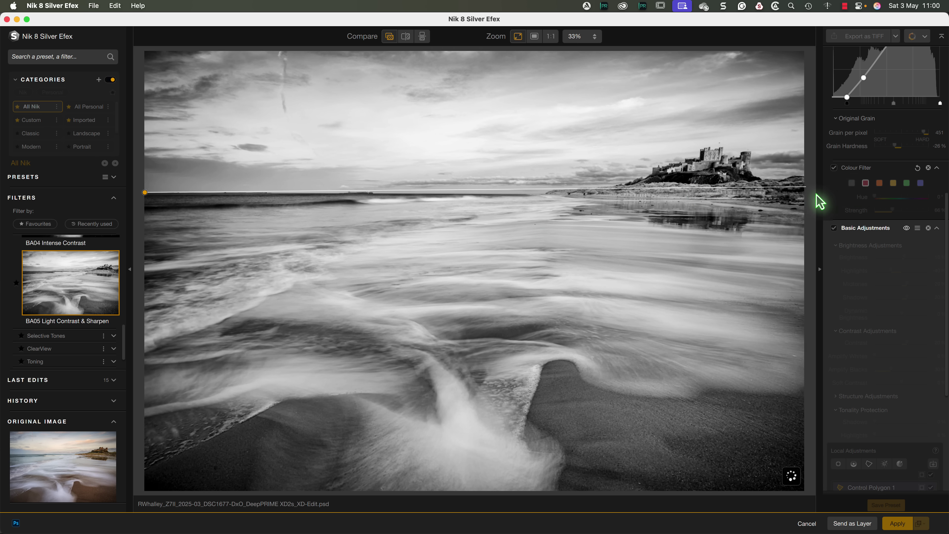
pyautogui.click(808, 493)
pyautogui.click(139, 492)
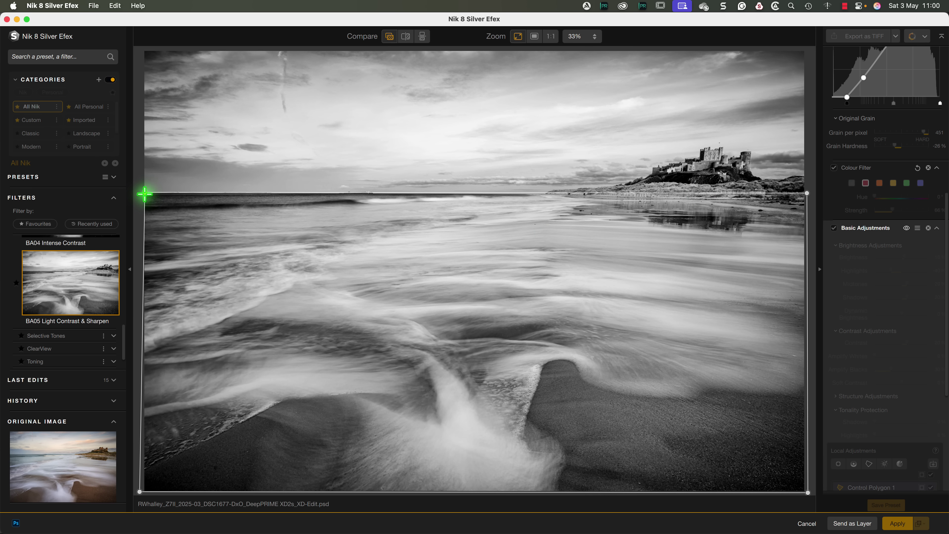
pyautogui.click(145, 193)
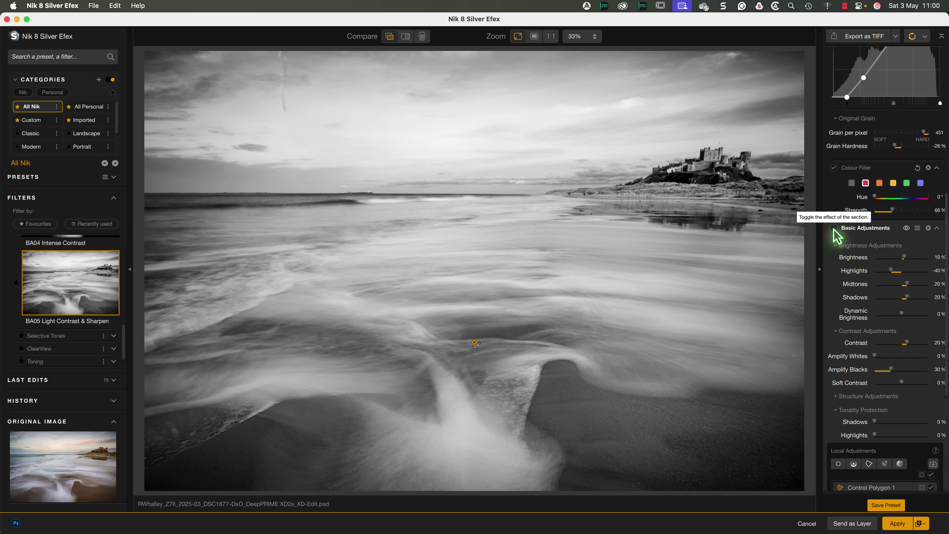
# - Set the polygon's Contrast to -22% and Structure to 22%
pyautogui.click(833, 229)
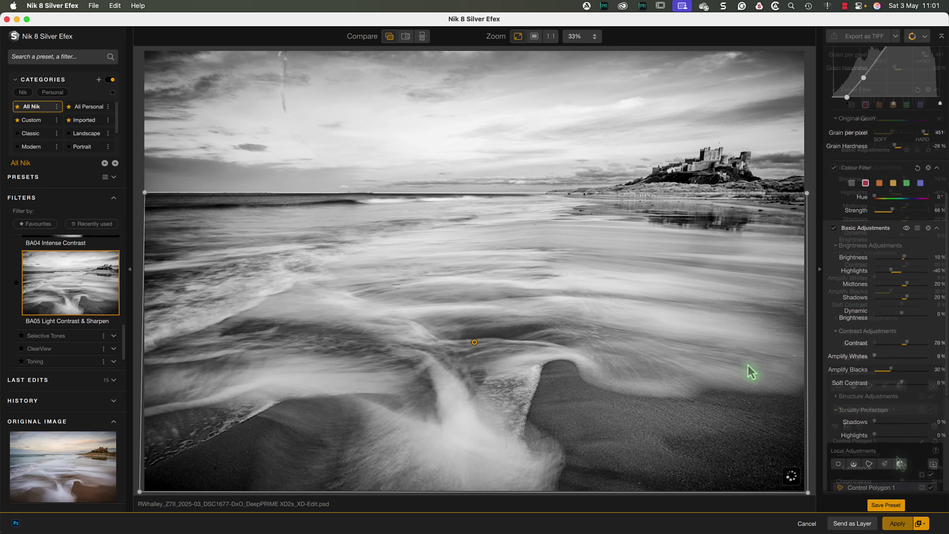
pyautogui.scroll(-5, 899, 462)
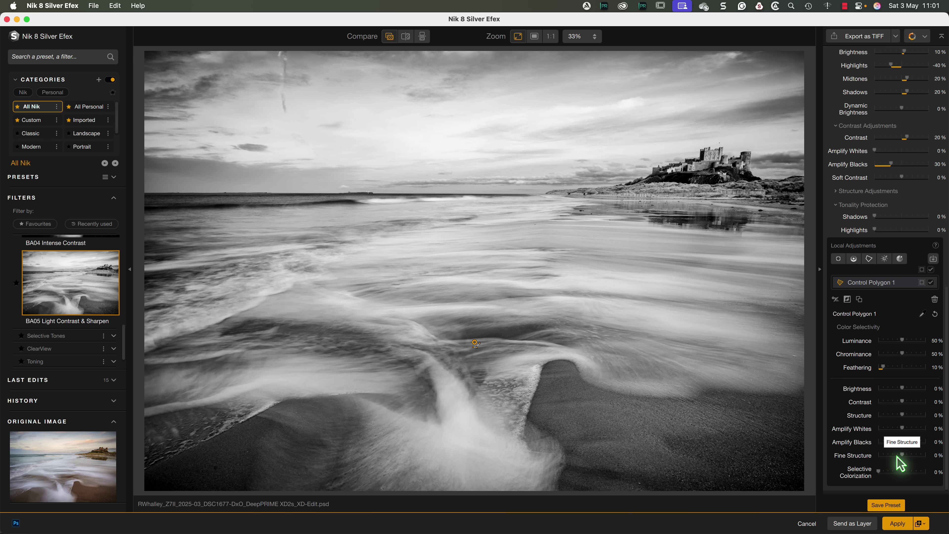
pyautogui.click(903, 402)
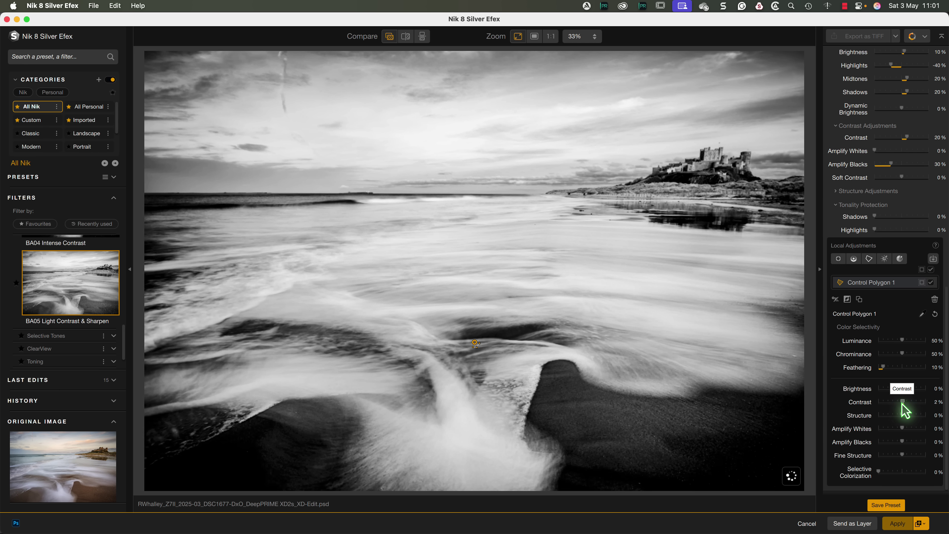
pyautogui.moveTo(902, 402)
pyautogui.mouseDown()
pyautogui.moveTo(893, 403)
pyautogui.moveTo(914, 415)
pyautogui.mouseUp()
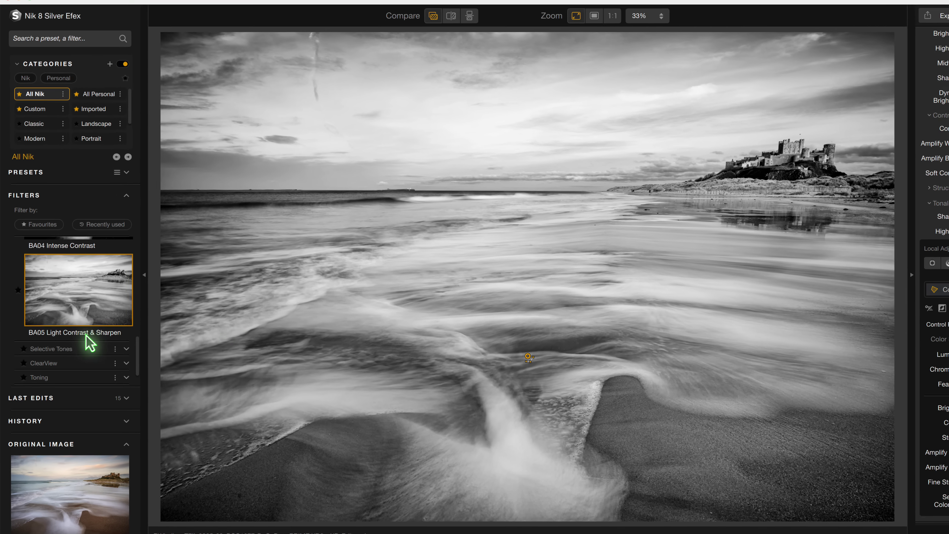
pyautogui.scroll(10, 86, 335)
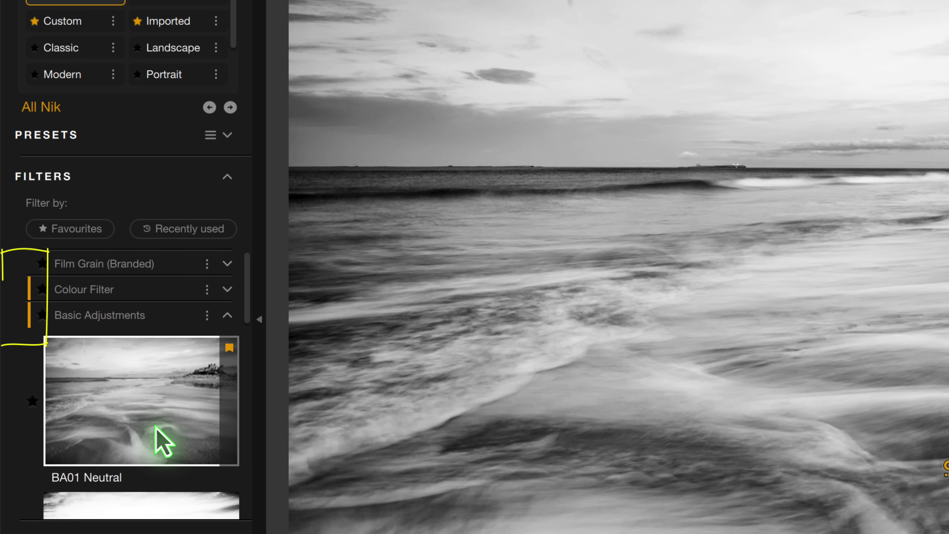
pyautogui.click(225, 316)
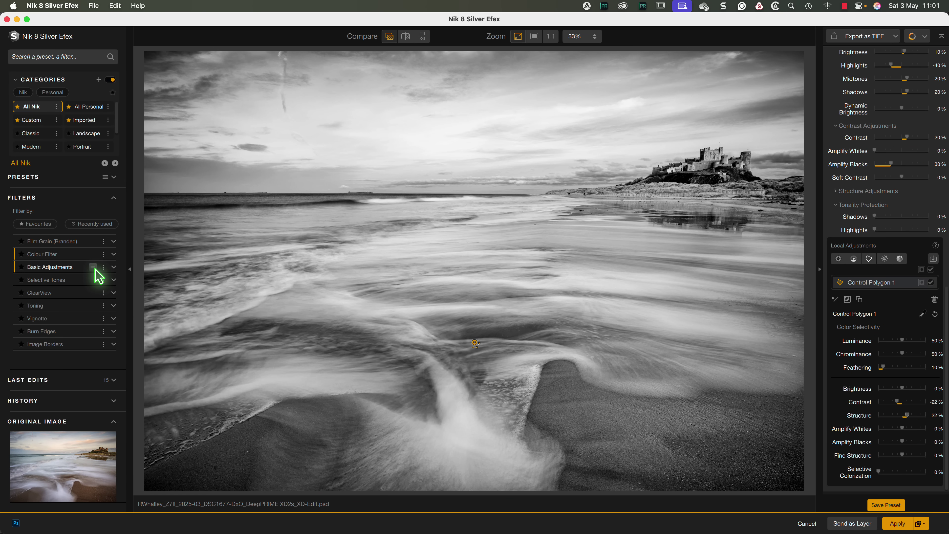
# - Add Selective Tones with Highlights -9% and Midtones -3%
pyautogui.click(93, 280)
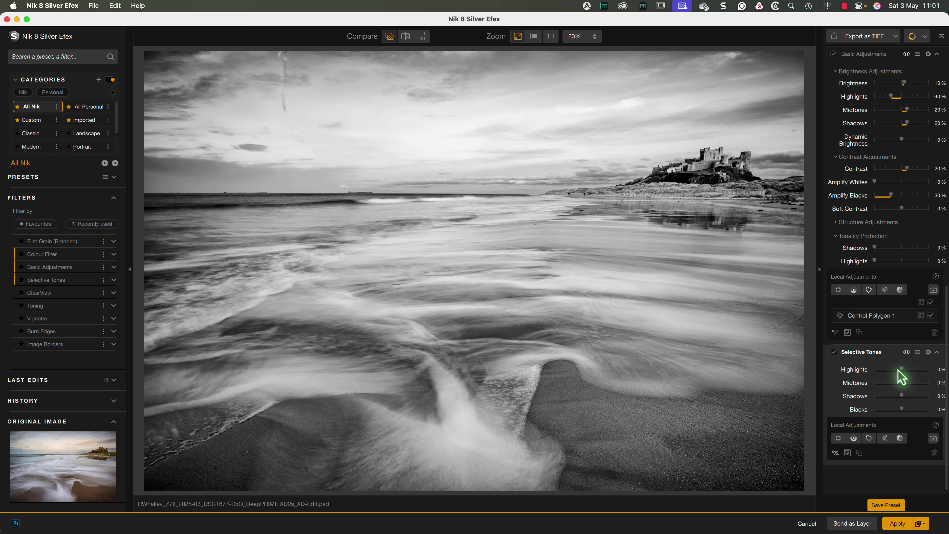
pyautogui.scroll(1, 901, 369)
pyautogui.moveTo(901, 409)
pyautogui.mouseDown()
pyautogui.moveTo(892, 409)
pyautogui.moveTo(900, 409)
pyautogui.mouseUp()
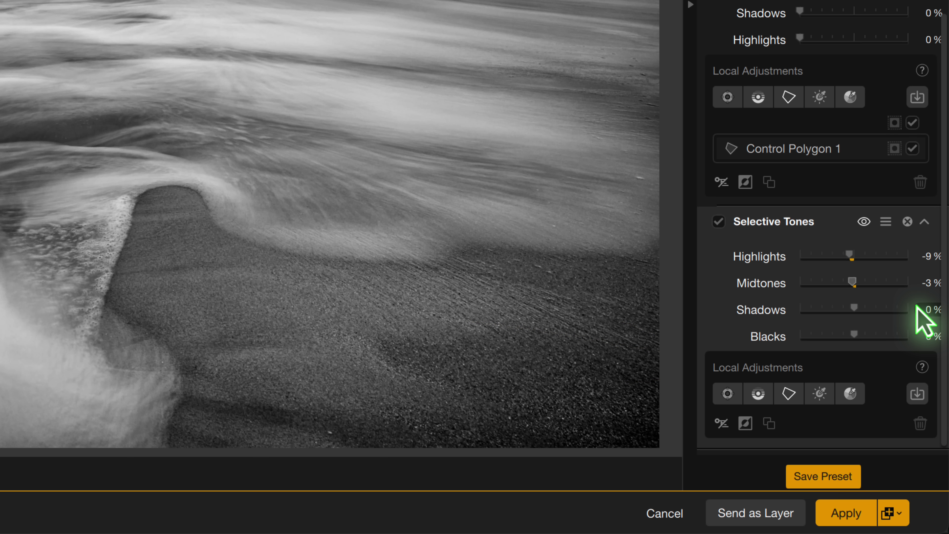
# - Add a Control Line across the image with Highlights 7% and Midtones -19%
pyautogui.click(758, 394)
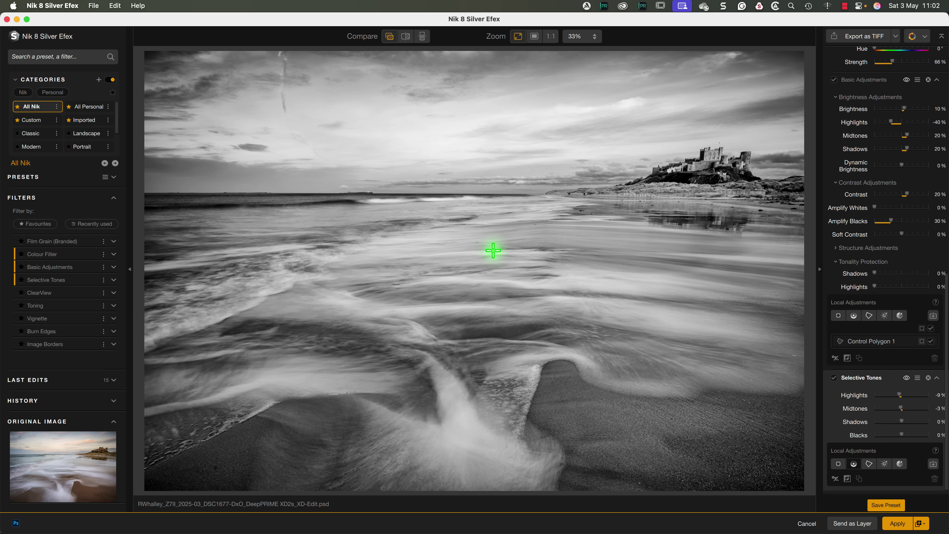
pyautogui.moveTo(295, 126); pyautogui.dragTo(296, 29)
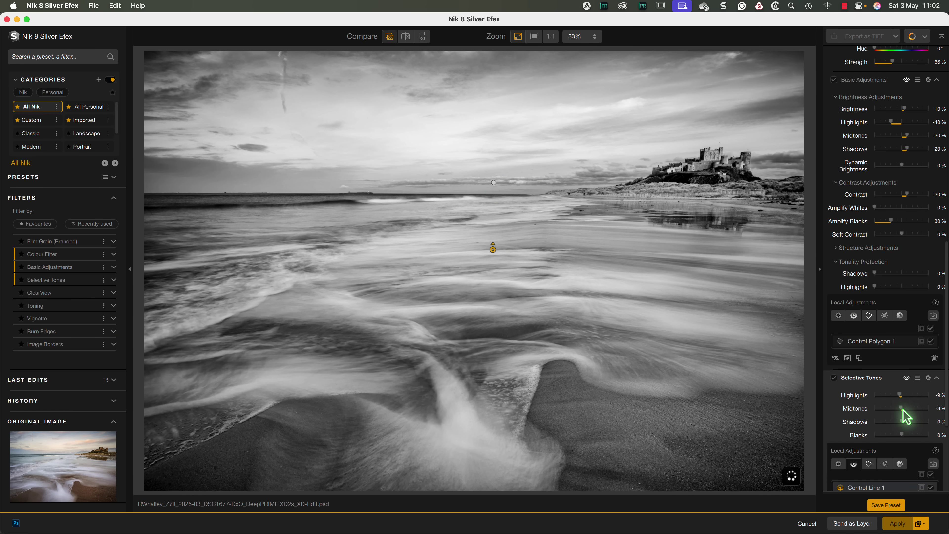
pyautogui.scroll(-3, 904, 411)
pyautogui.scroll(-3, 905, 418)
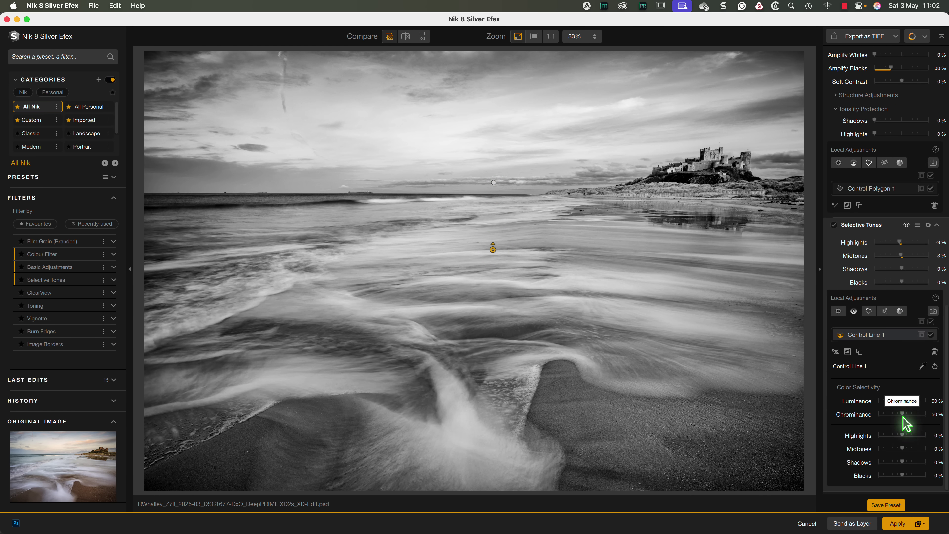
pyautogui.moveTo(903, 435); pyautogui.dragTo(905, 435)
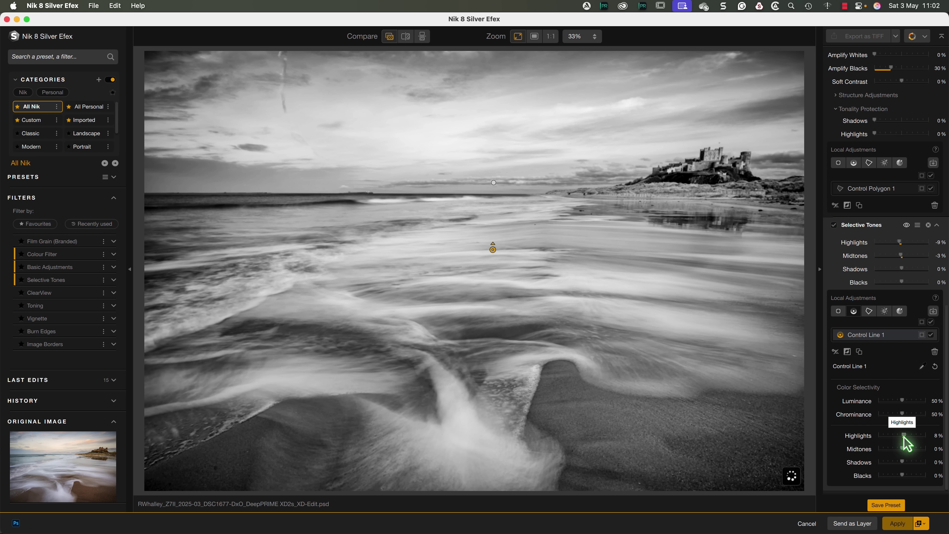
pyautogui.moveTo(905, 434); pyautogui.dragTo(897, 448)
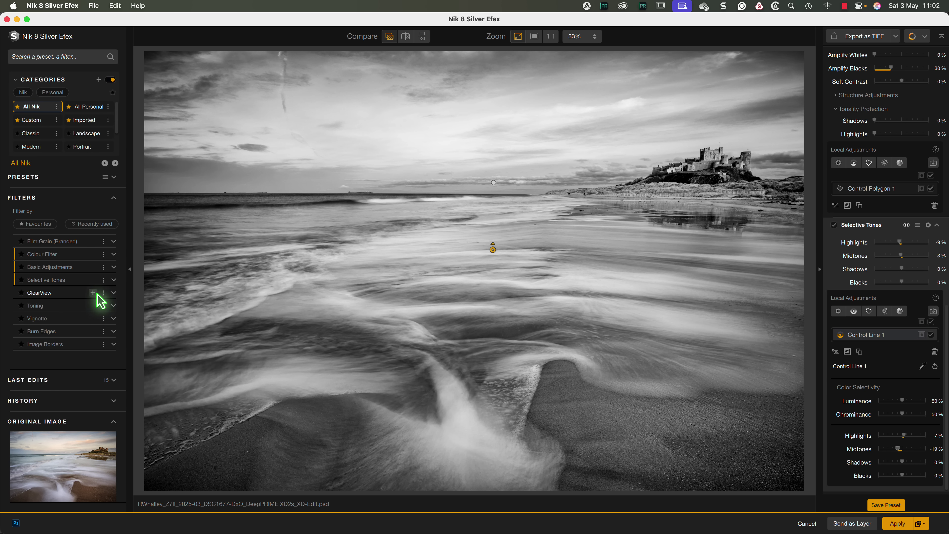
# - Add ClearView at 39% intensity, masked by the imported CE Control Line 1
pyautogui.click(92, 293)
pyautogui.scroll(-3, 898, 439)
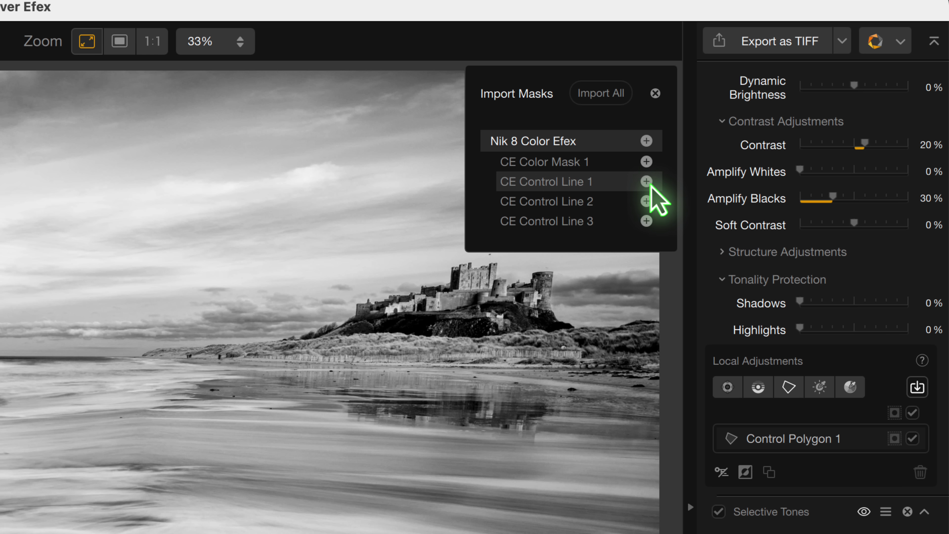
pyautogui.click(646, 182)
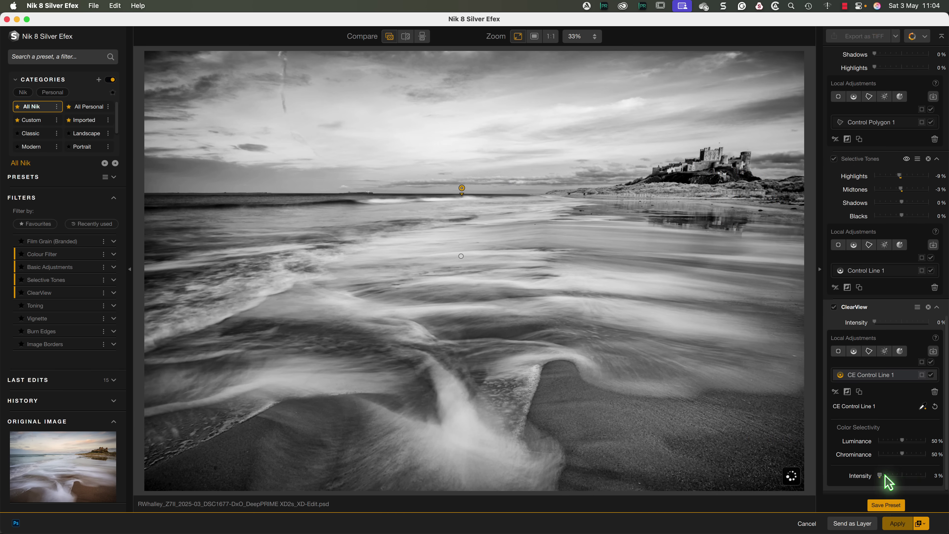
pyautogui.moveTo(893, 477); pyautogui.dragTo(897, 476)
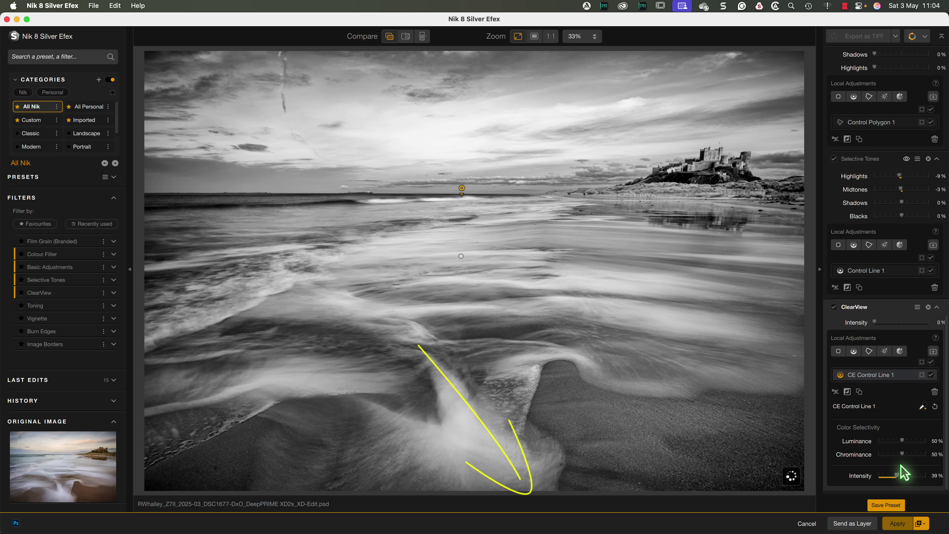
# - Choose Apply as smart object and include all seven plugin masks via Select all
pyautogui.click(922, 523)
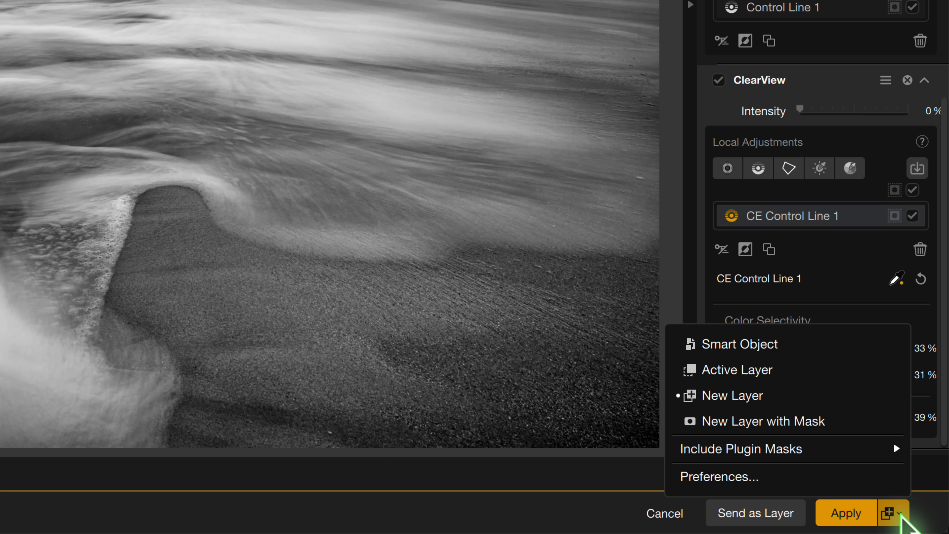
pyautogui.click(753, 353)
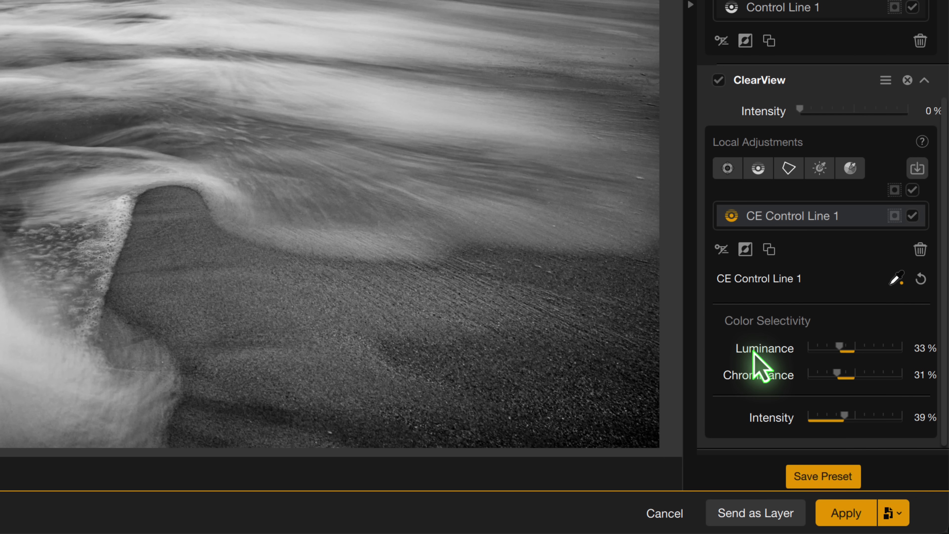
pyautogui.click(896, 518)
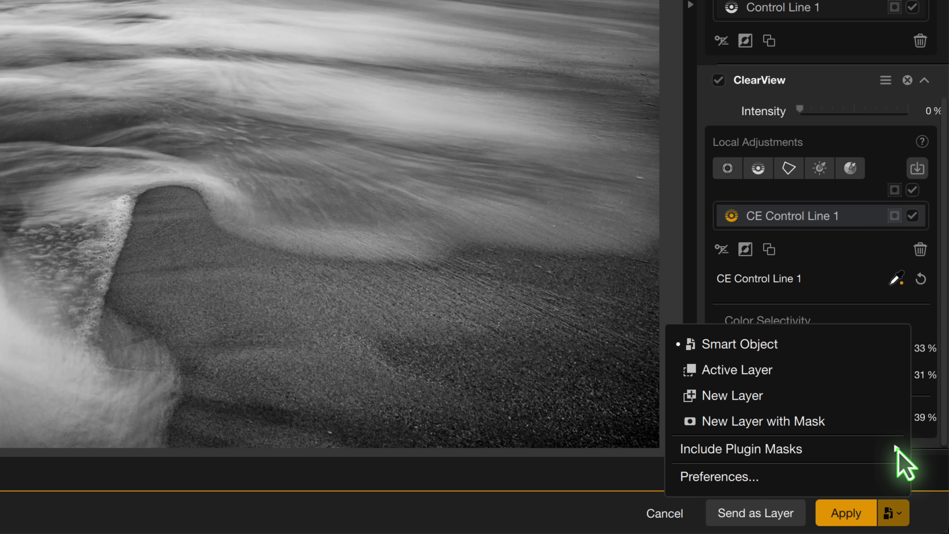
pyautogui.click(896, 447)
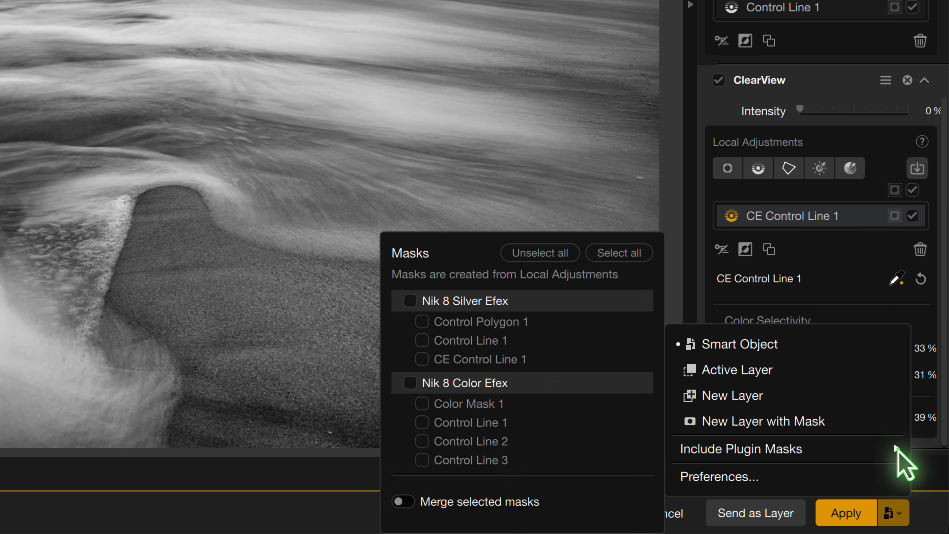
pyautogui.click(613, 255)
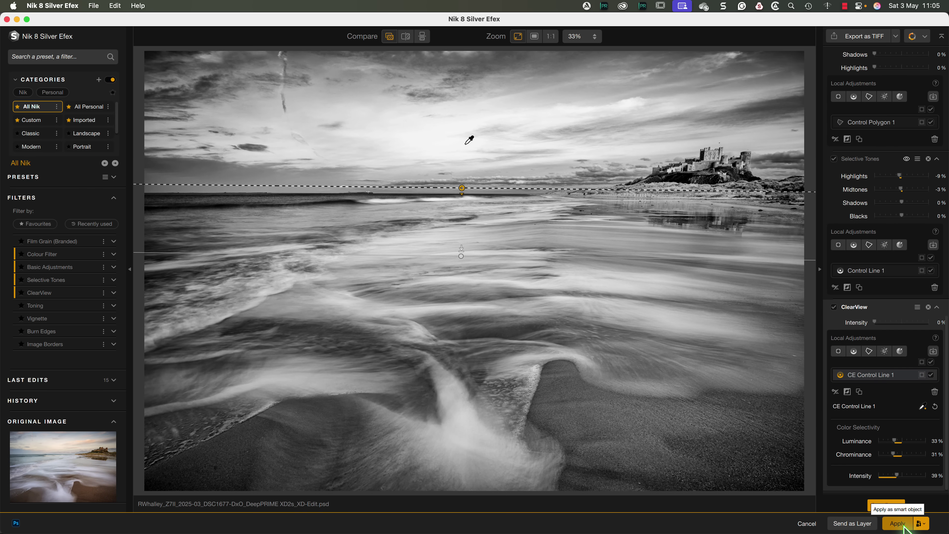
# - Apply the Silver Efex edit back to Photoshop and close the Nik panel group
pyautogui.click(903, 525)
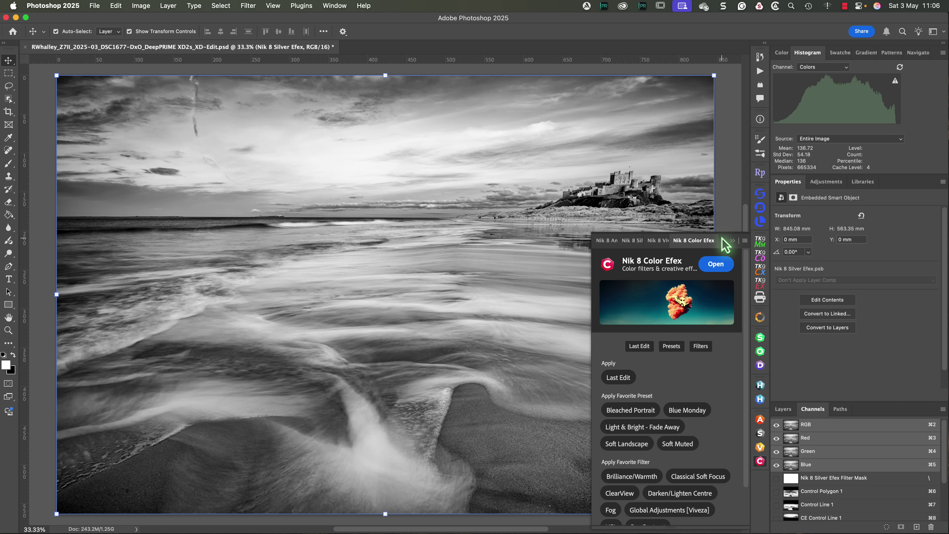
pyautogui.click(732, 241)
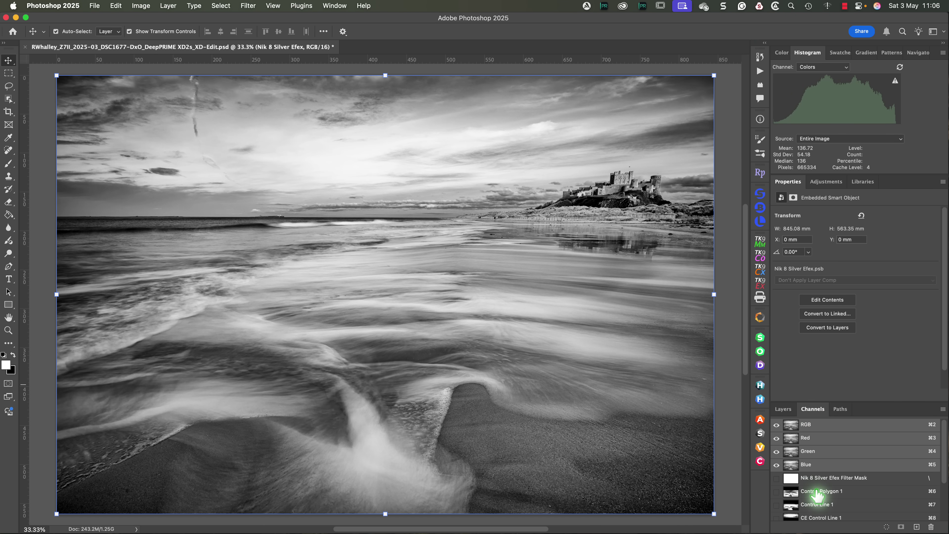
pyautogui.scroll(-4, 816, 494)
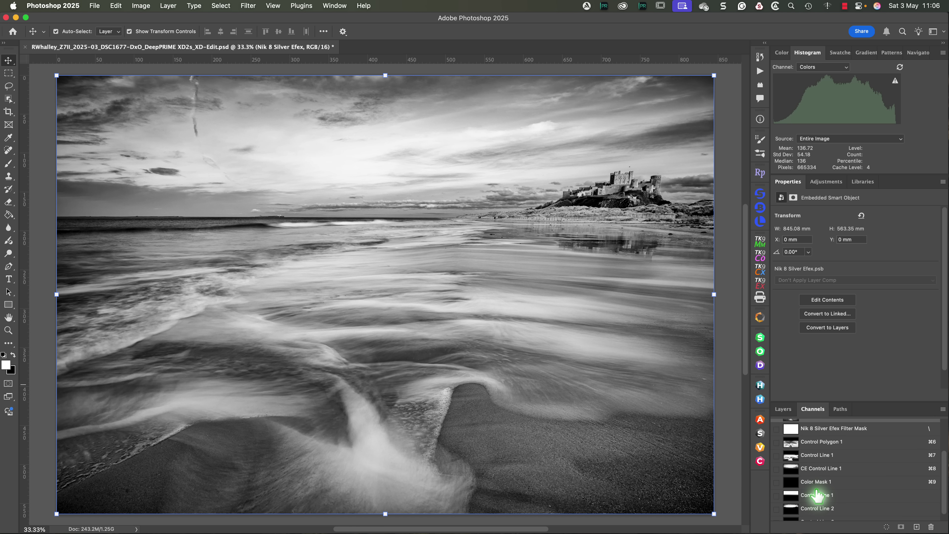
# - View each mask channel from Control Polygon 1 to Control Line 3, then return to RGB
pyautogui.click(806, 434)
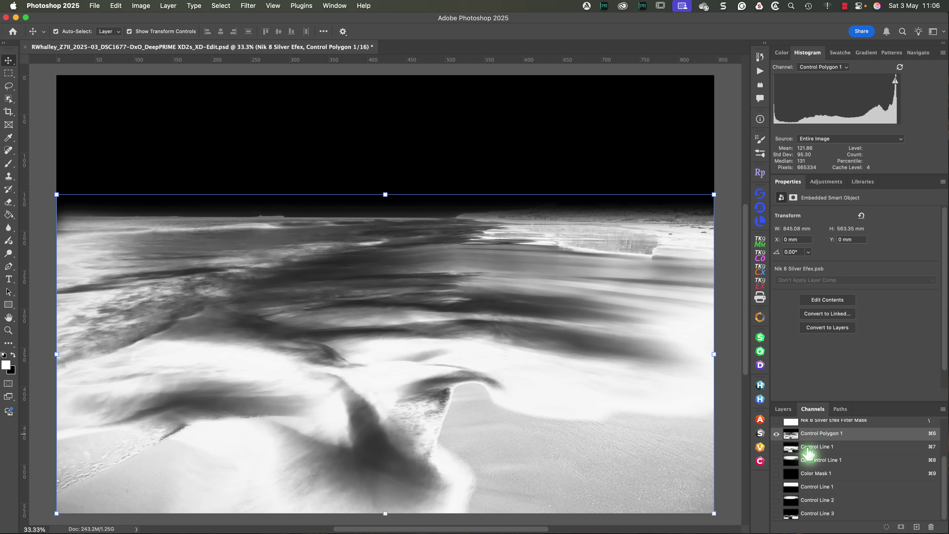
pyautogui.click(807, 447)
pyautogui.click(816, 461)
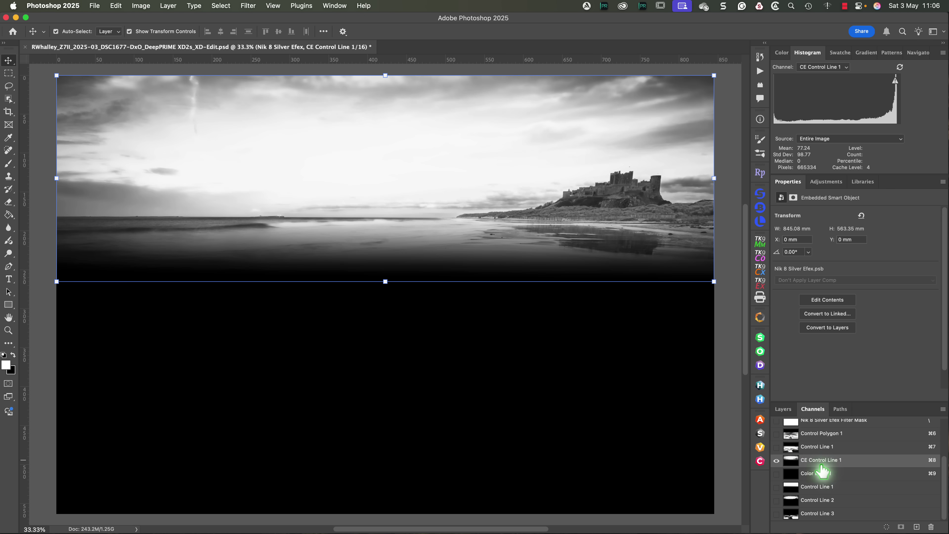
pyautogui.click(817, 486)
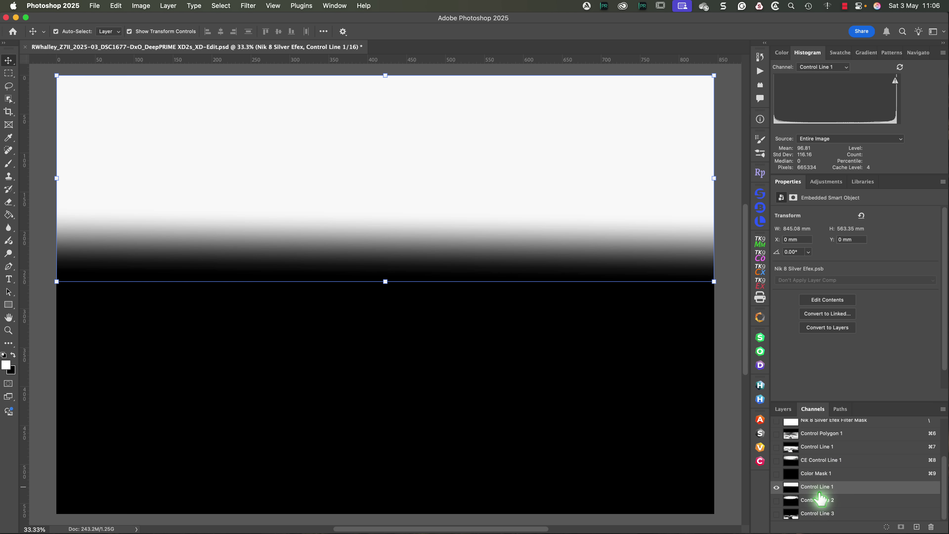
pyautogui.click(818, 501)
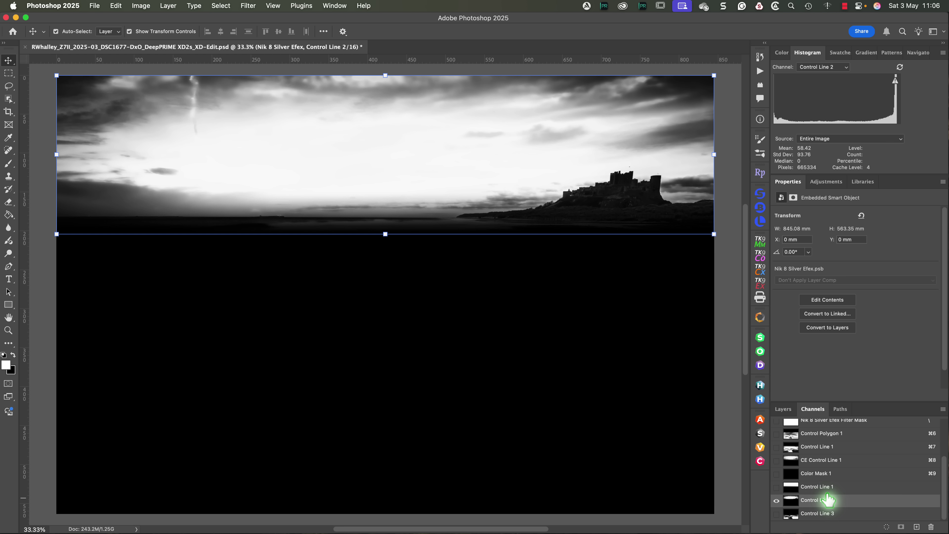
pyautogui.click(820, 514)
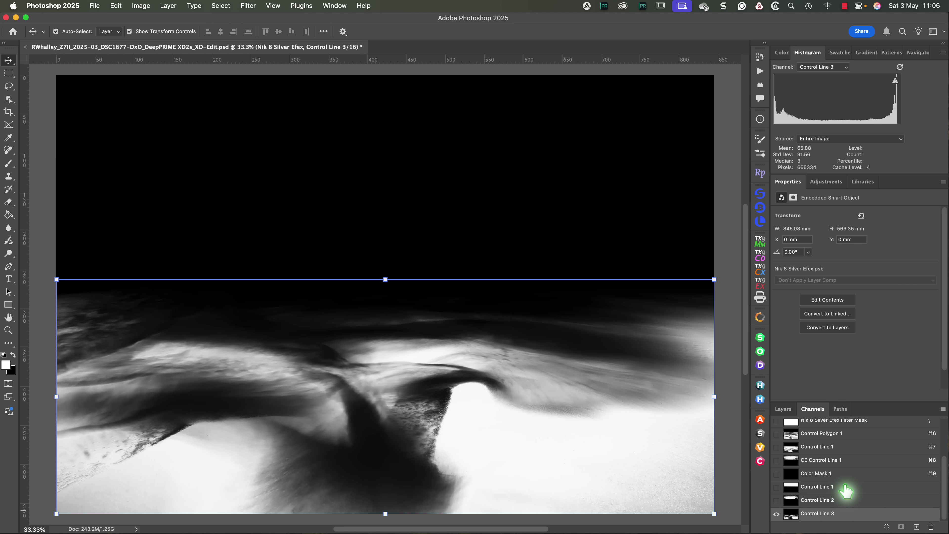
pyautogui.scroll(3, 846, 490)
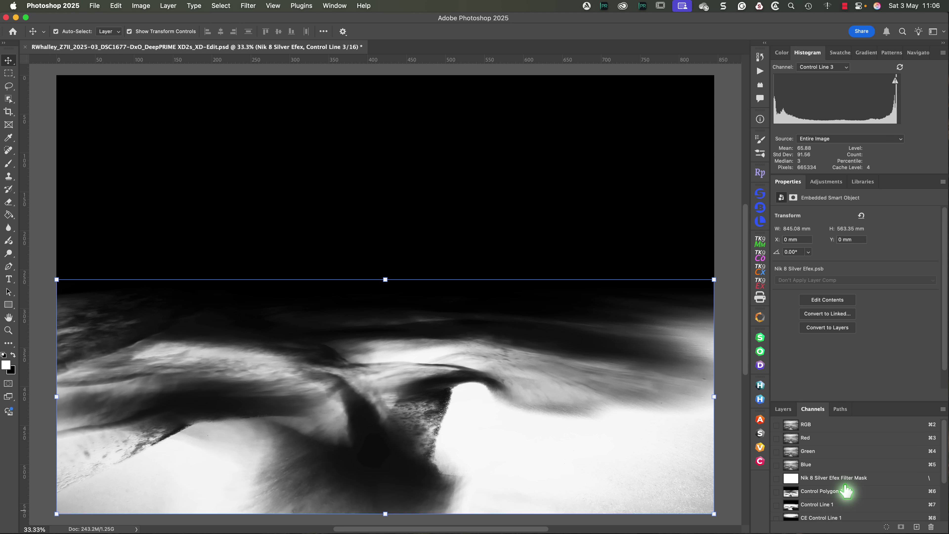
pyautogui.click(805, 426)
# - Duplicate the photo to Layer 1, mask it with Select > Sky, and launch Nik 8 Color Efex
pyautogui.click(785, 410)
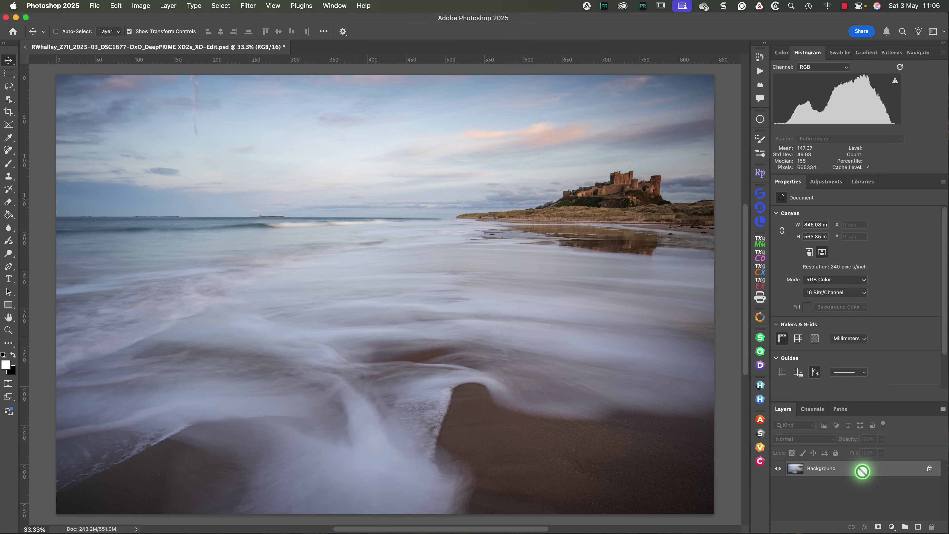
pyautogui.press('super+j')
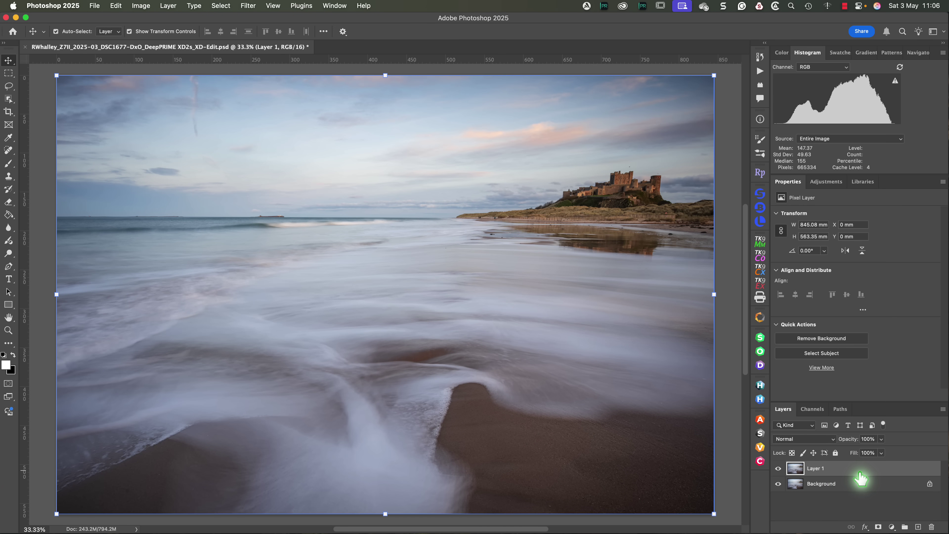
pyautogui.click(223, 6)
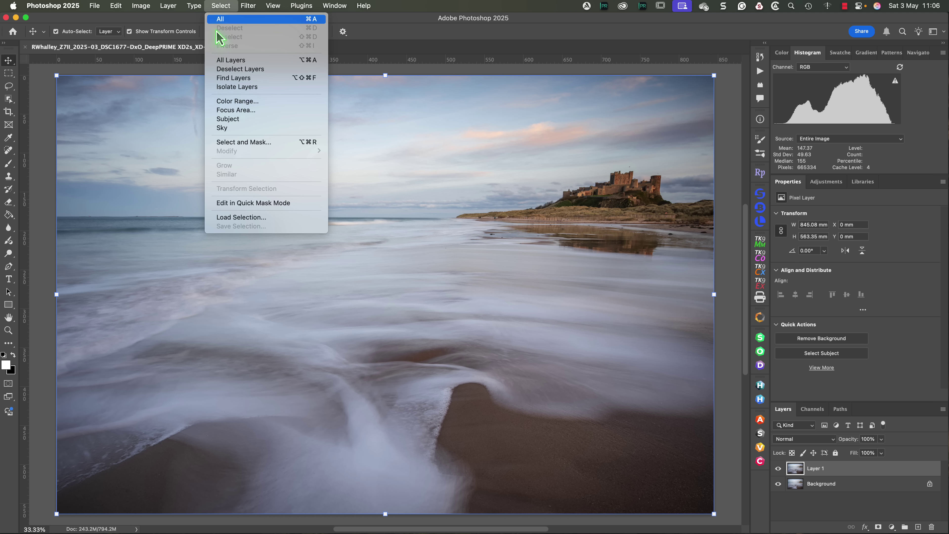
pyautogui.click(227, 128)
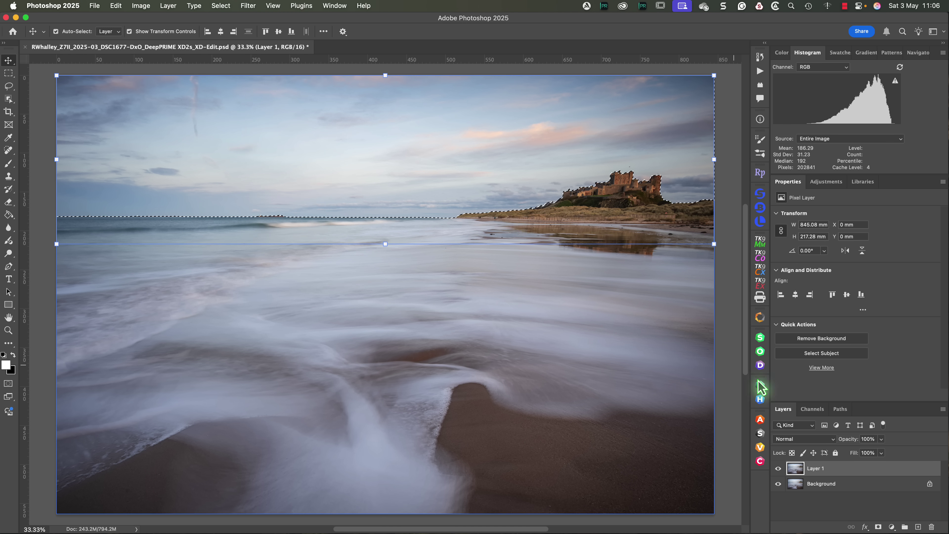
pyautogui.click(878, 527)
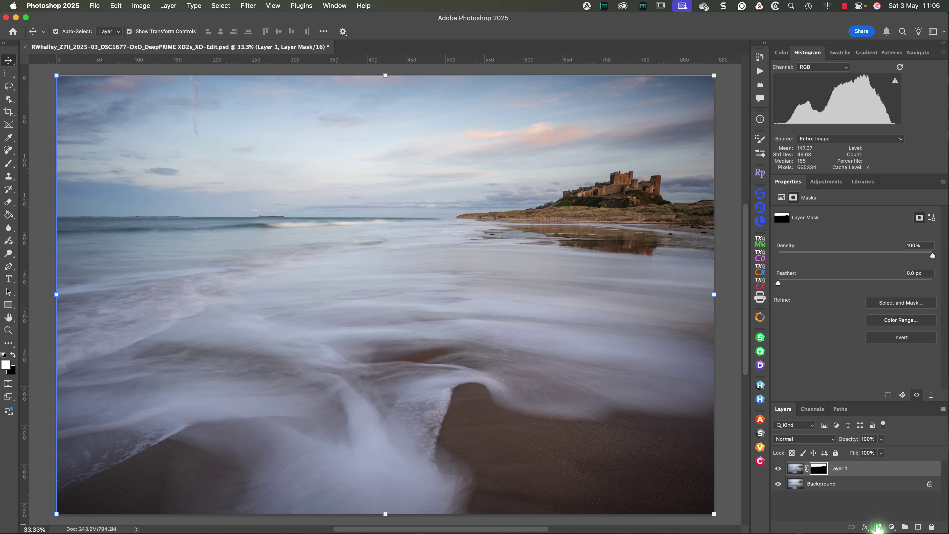
pyautogui.click(760, 461)
# - Open the photo in Nik 8 Color Efex with all masks, including Layer 1, selected
pyautogui.click(715, 264)
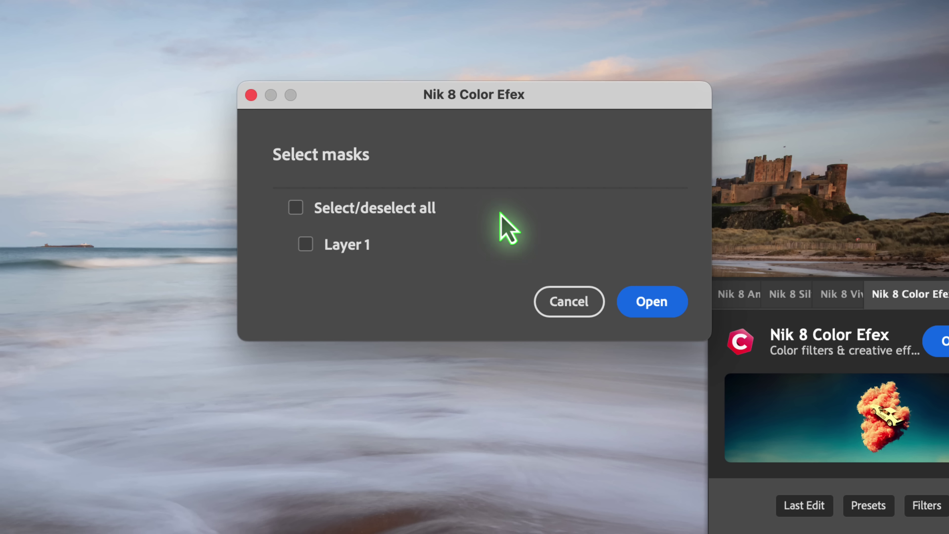
pyautogui.click(295, 208)
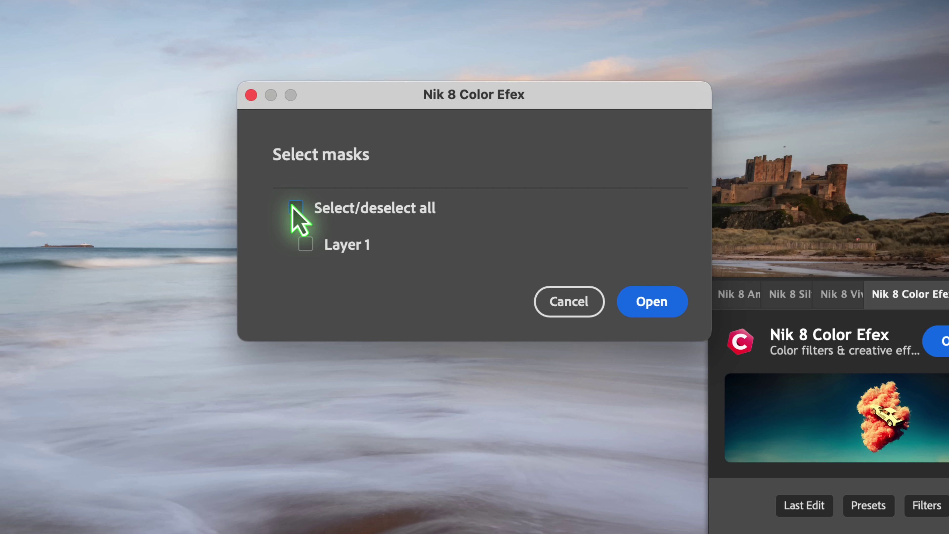
pyautogui.click(635, 303)
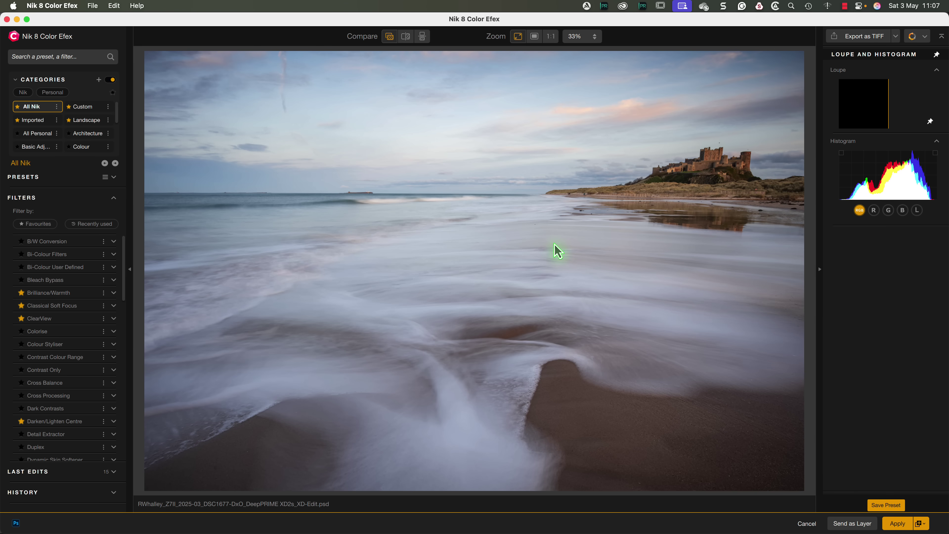
# - Add Tonal Contrast limited to the imported PS Layer 1 sky mask, briefly previewing the mask
pyautogui.scroll(-10, 80, 350)
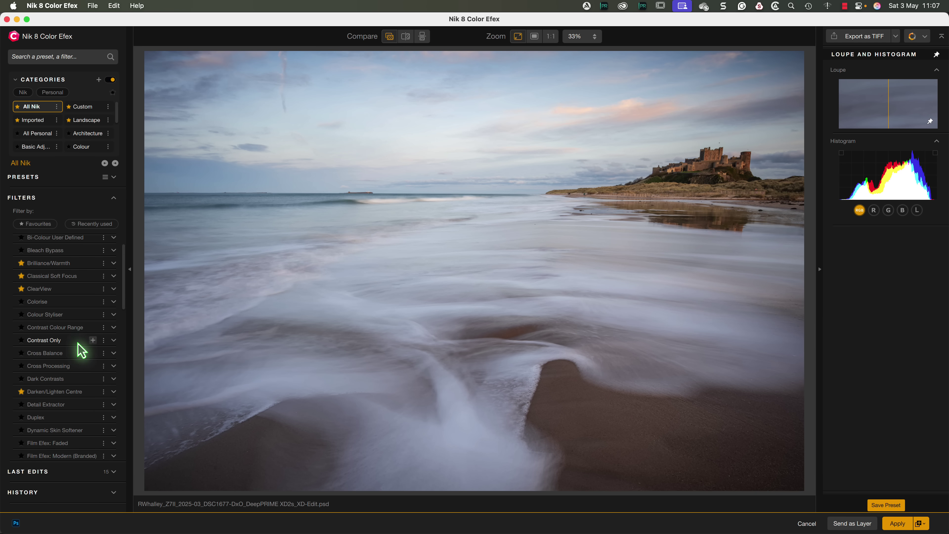
pyautogui.scroll(-5, 77, 343)
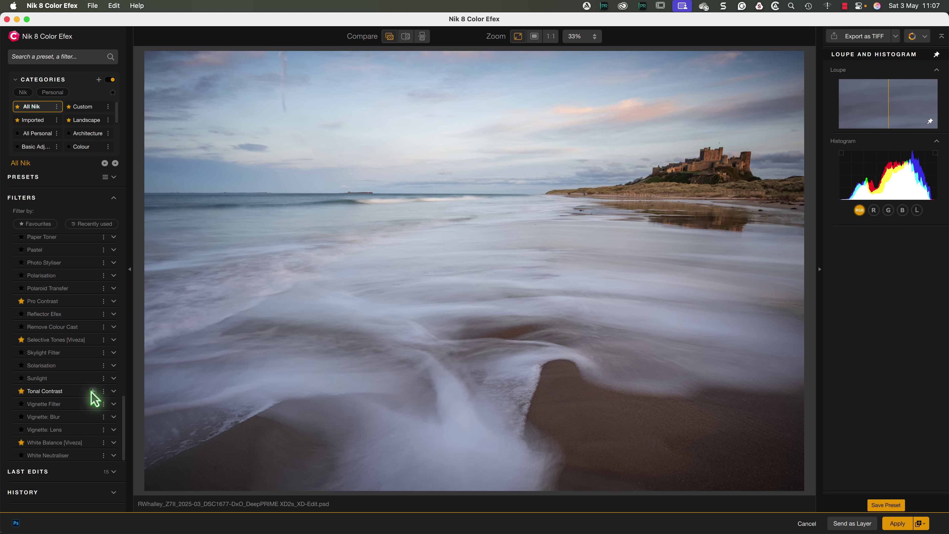
pyautogui.click(93, 390)
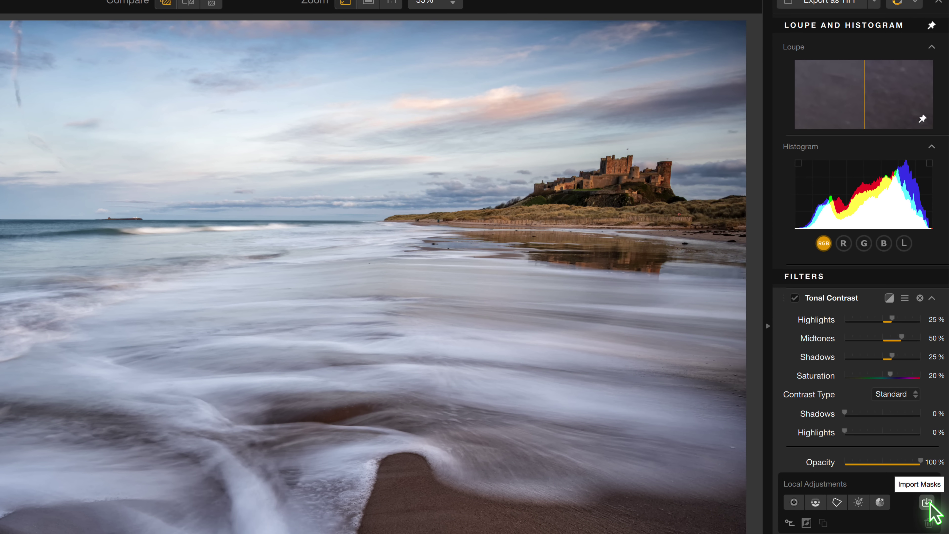
pyautogui.click(927, 503)
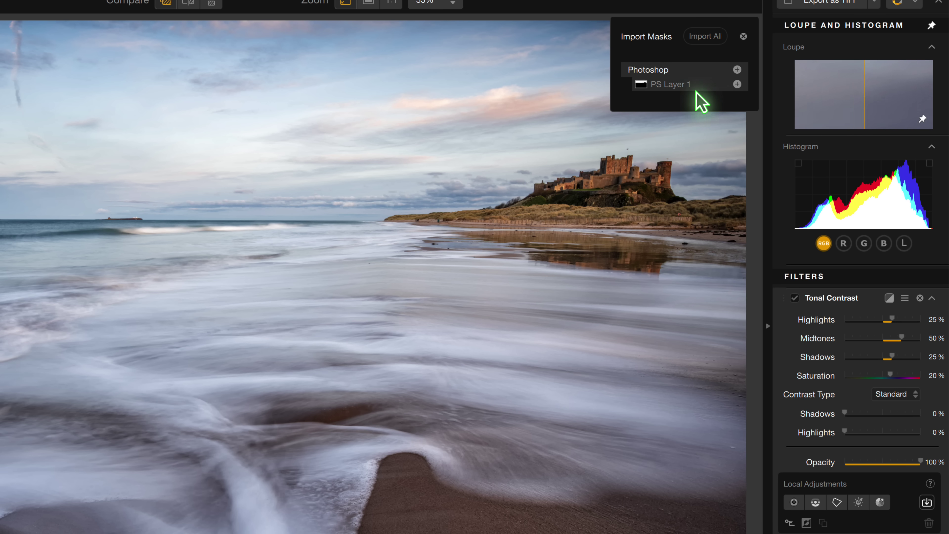
pyautogui.click(736, 84)
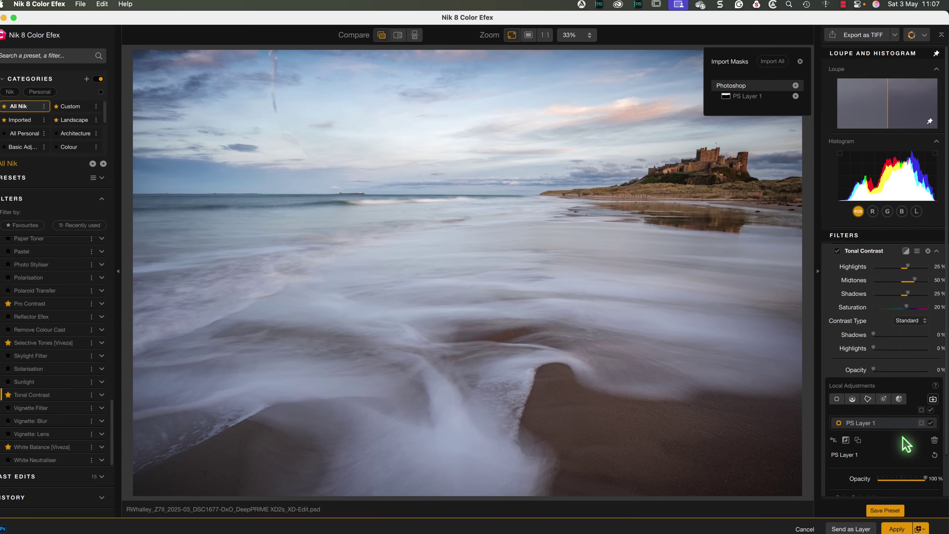
pyautogui.scroll(-2, 906, 440)
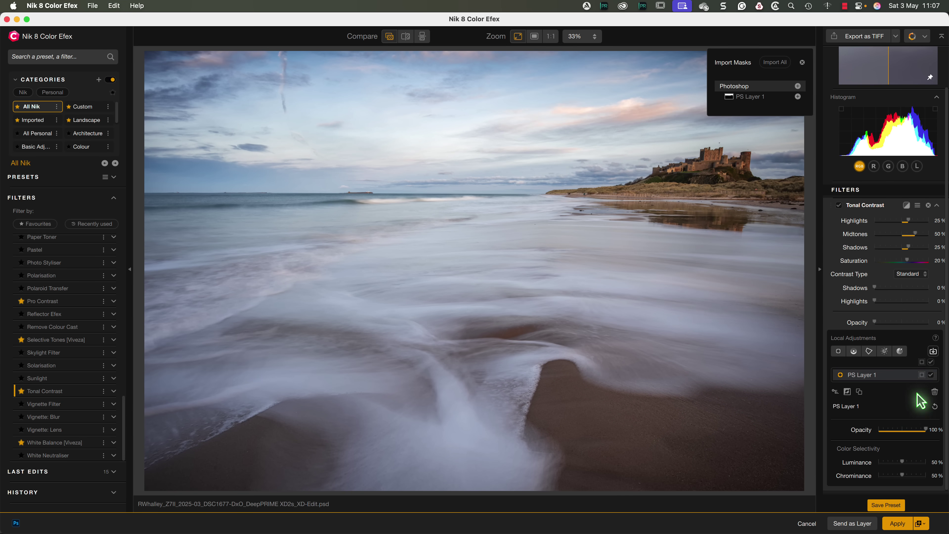
pyautogui.click(921, 375)
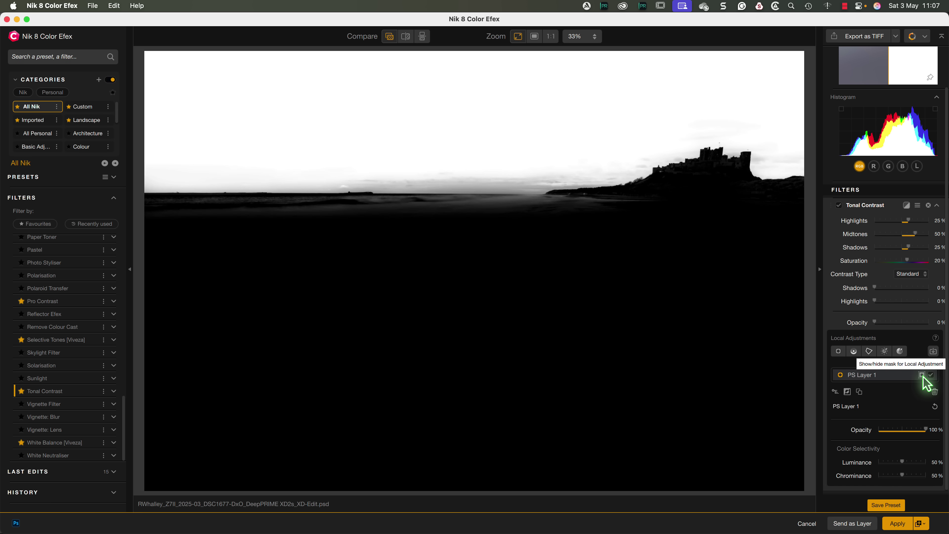
pyautogui.click(922, 375)
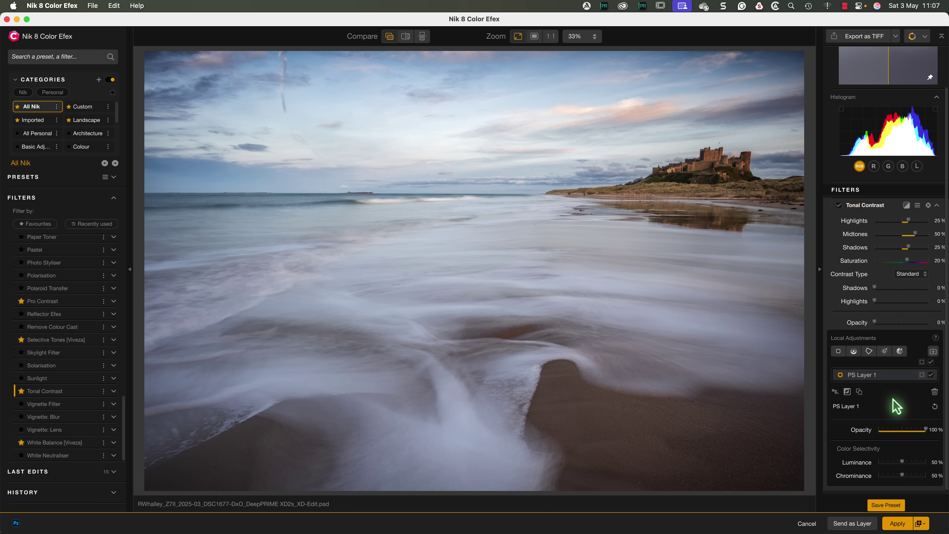